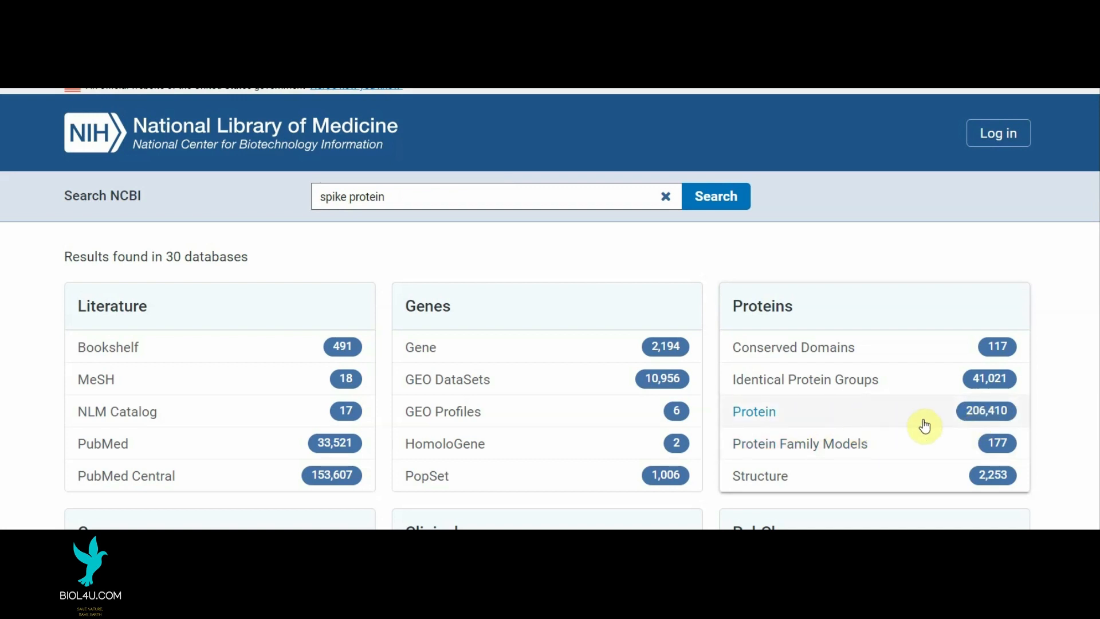
- Open the Protein database results, select the first Feline coronavirus spike protein record, and set its export to a file in FASTA format
click(791, 419)
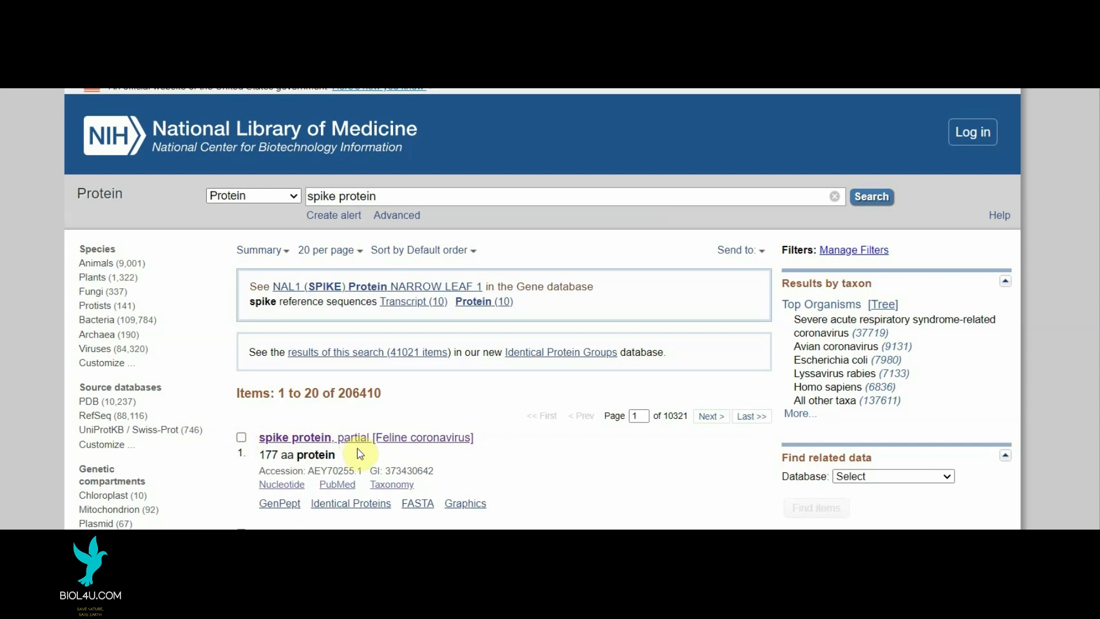
click(241, 438)
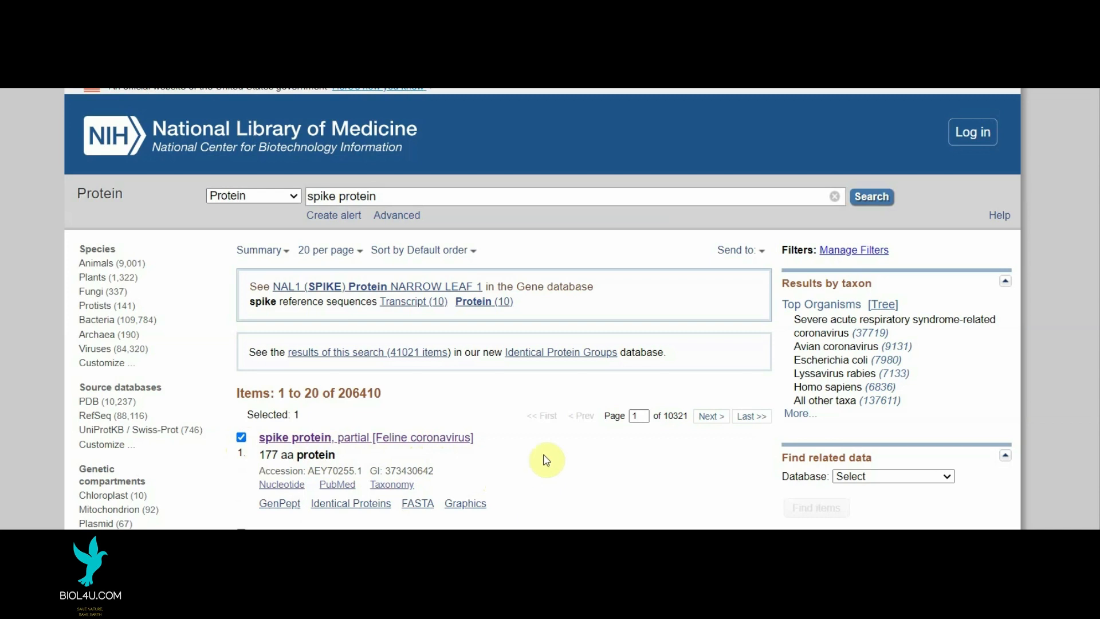
click(763, 252)
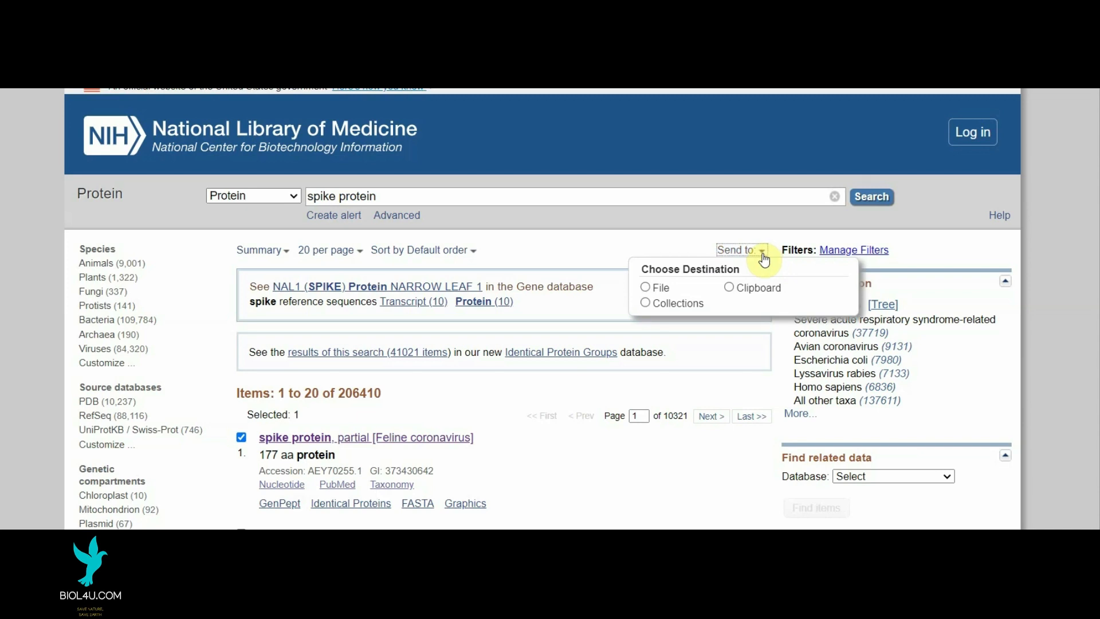
click(646, 288)
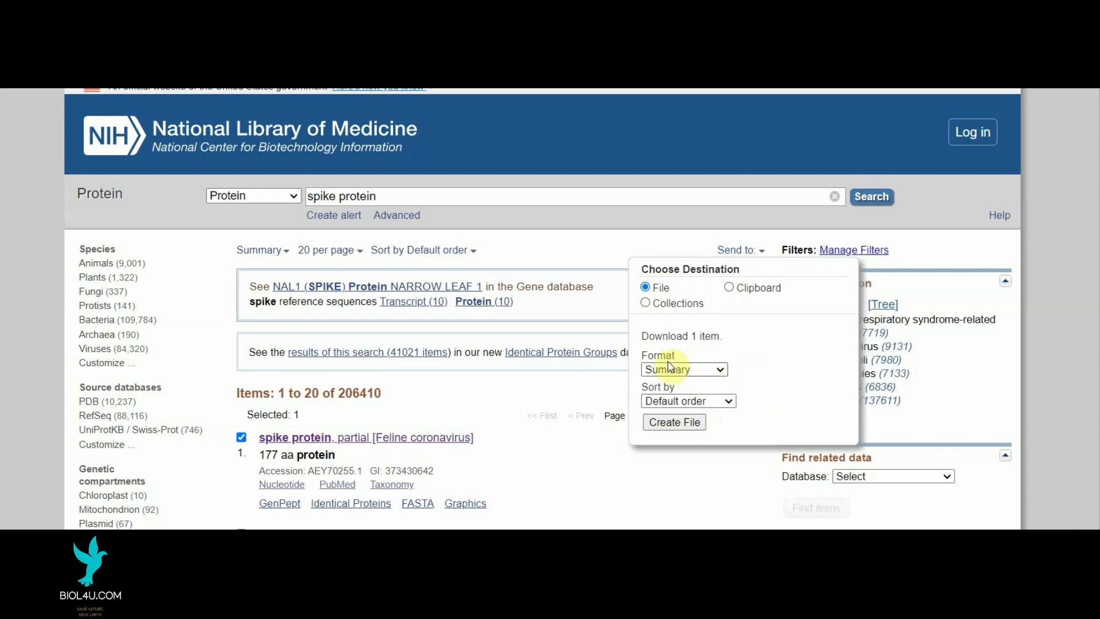
click(721, 371)
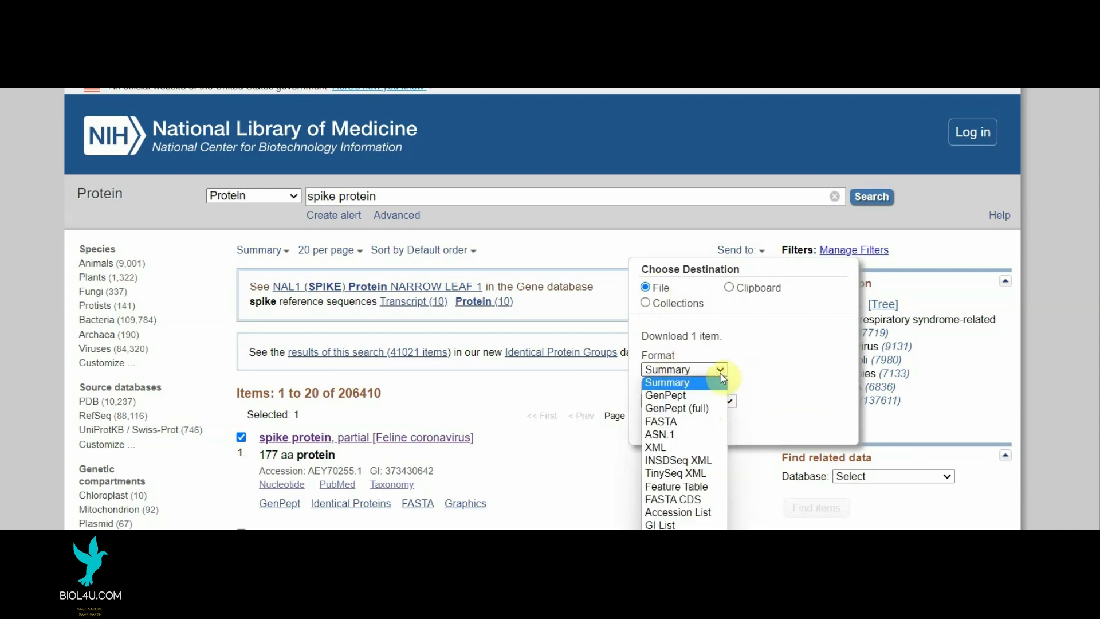
click(691, 421)
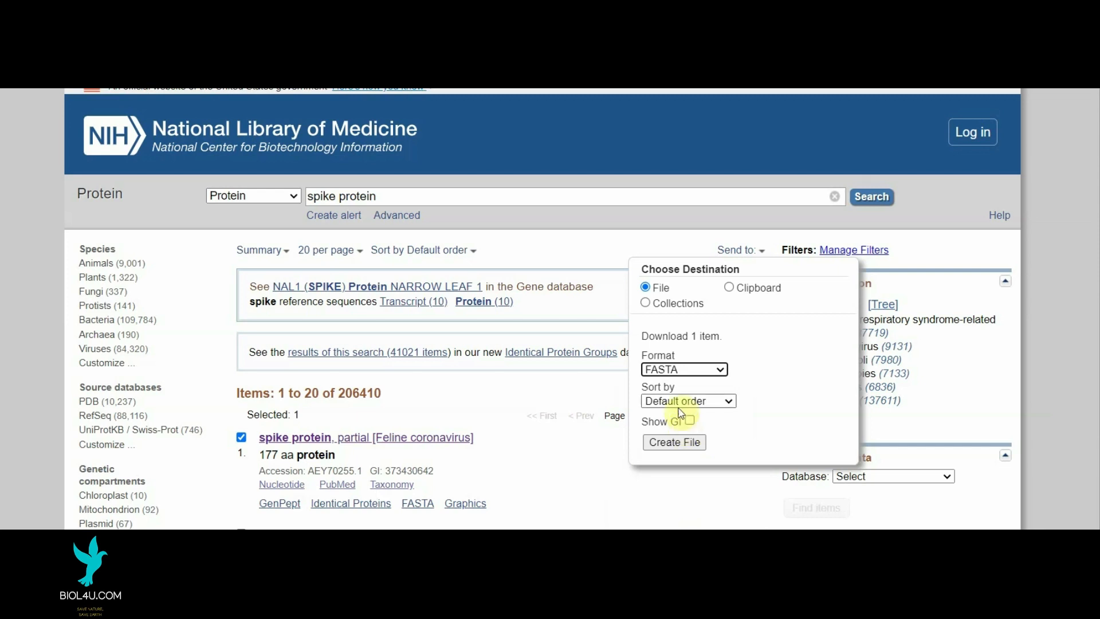
- Create the FASTA file and save it to the Desktop as sequence (1)
click(682, 447)
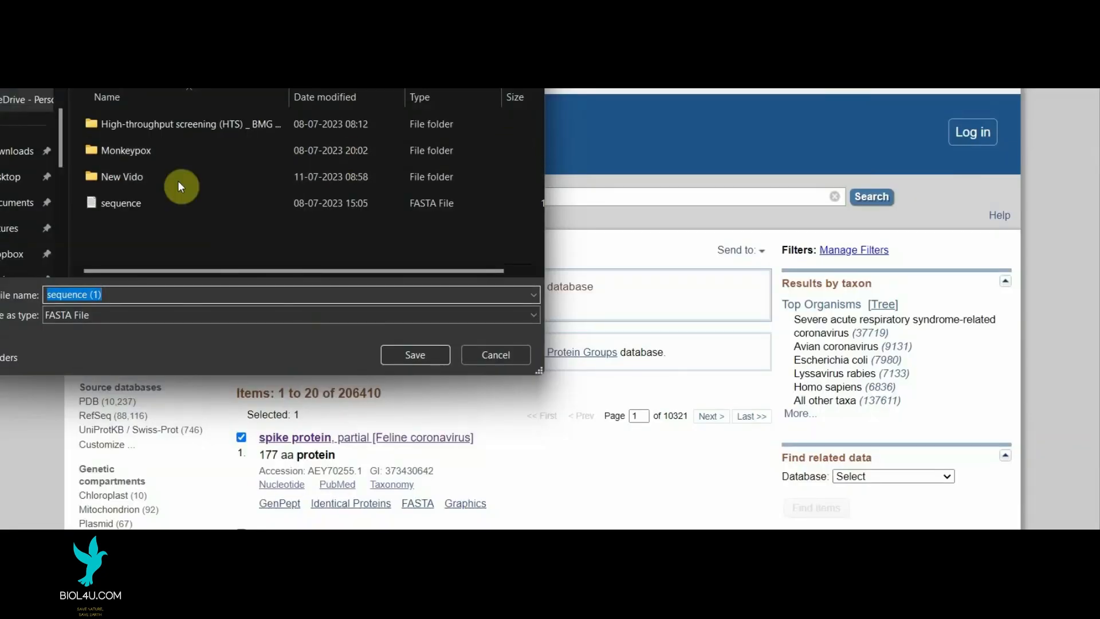
click(14, 178)
click(427, 359)
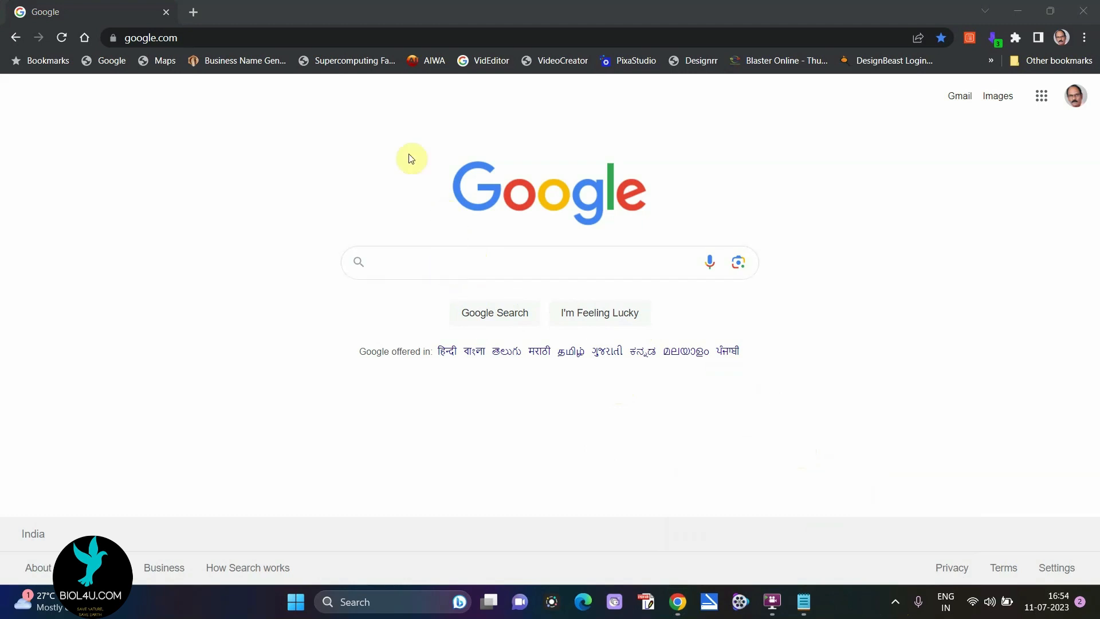
- Go to the SWISS-MODEL site at swissmodel.expasy.org and start a new modelling project
click(206, 38)
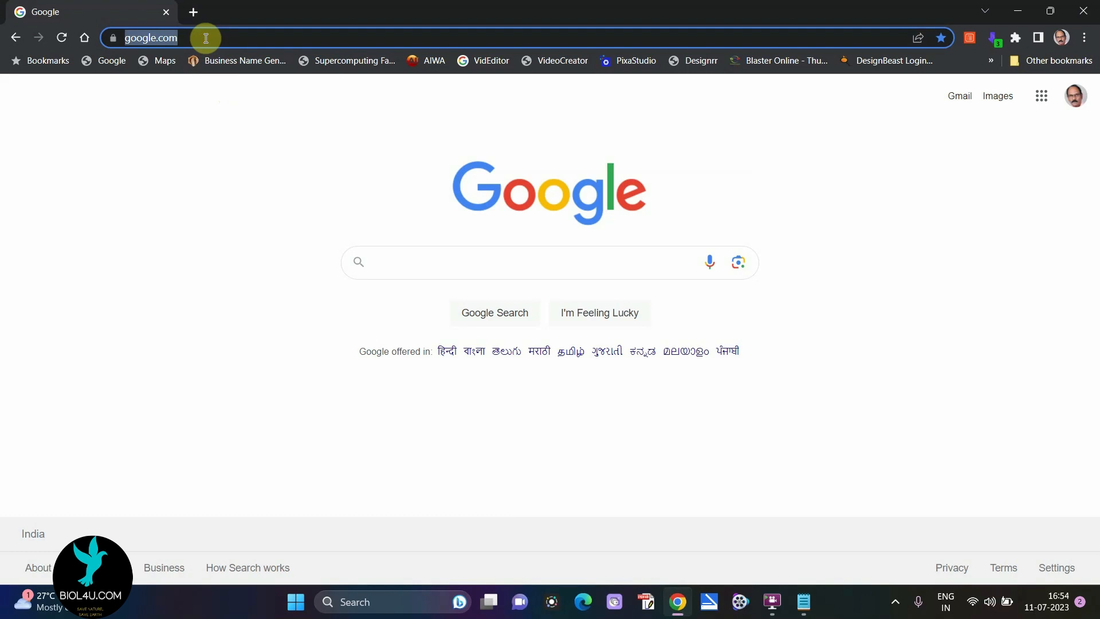
text(https://)
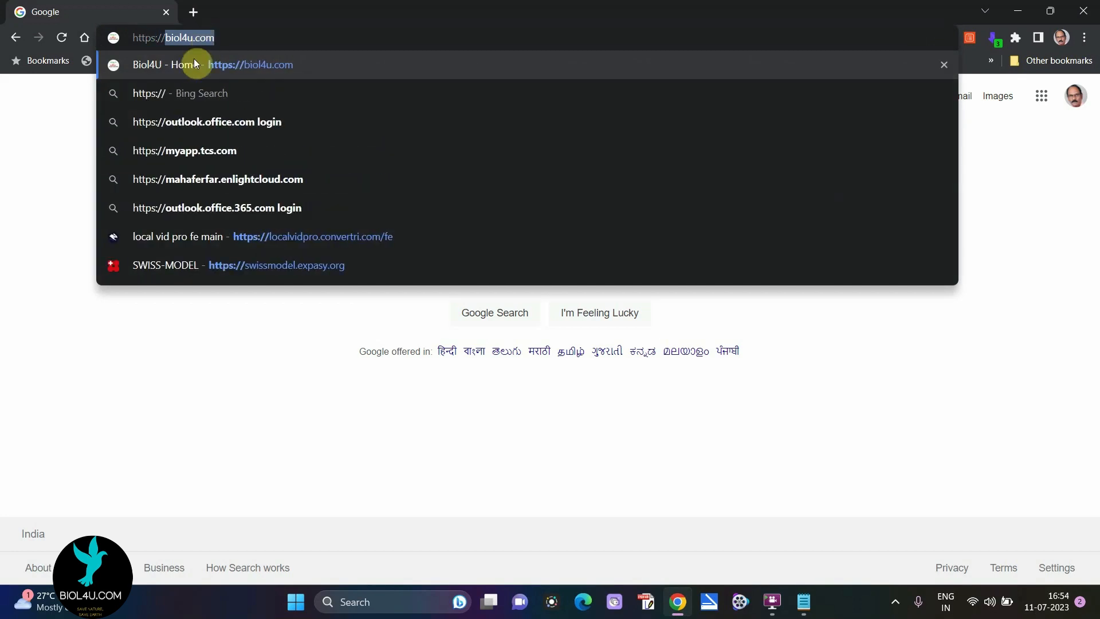
click(250, 264)
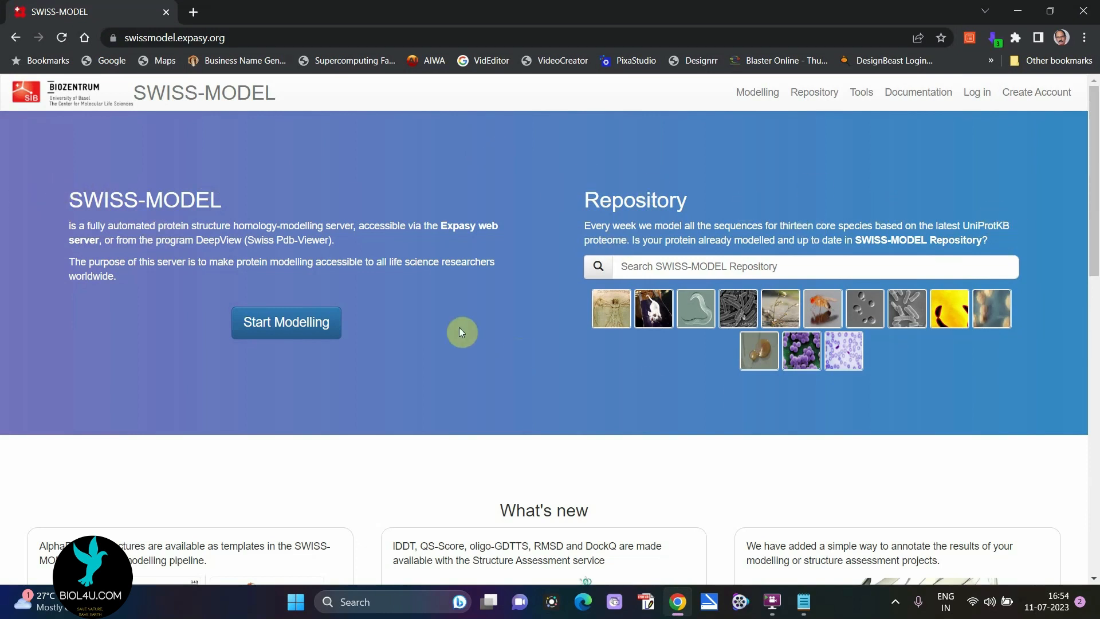
mouse_move(758, 95)
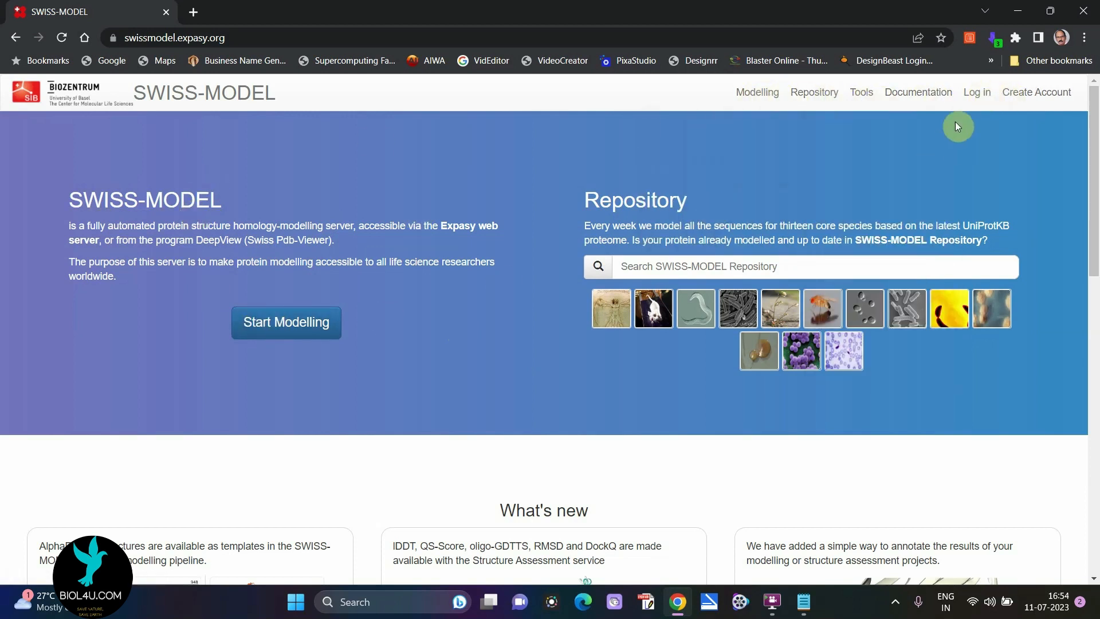
mouse_move(923, 96)
click(273, 329)
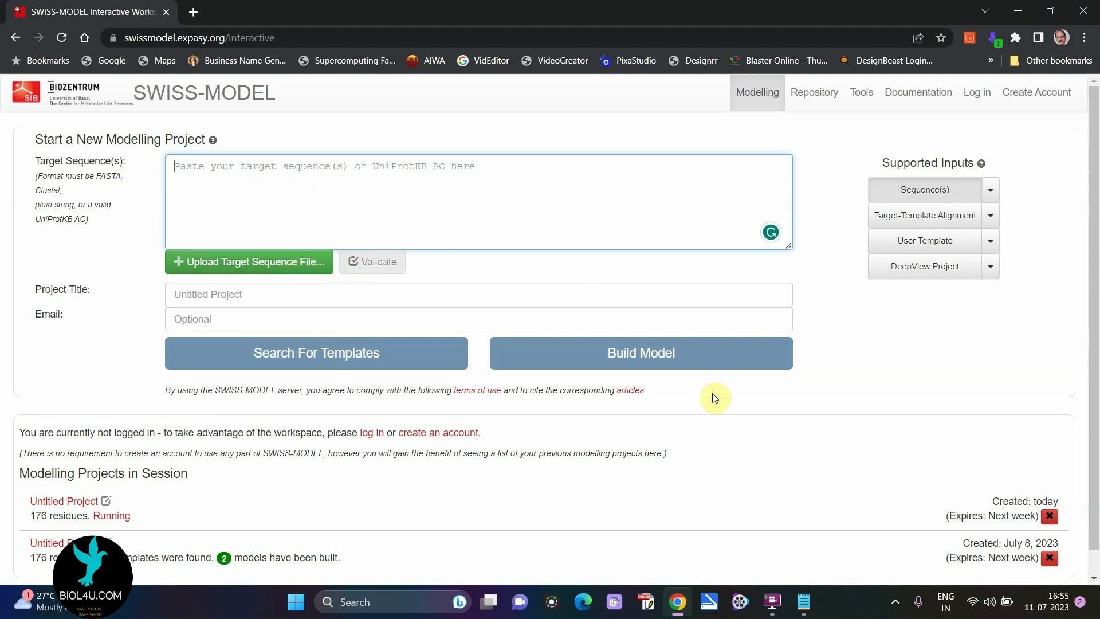
- Switch to Notepad, copy the entire spike protein FASTA sequence including its header line, and return to the modelling page
mouse_move(804, 609)
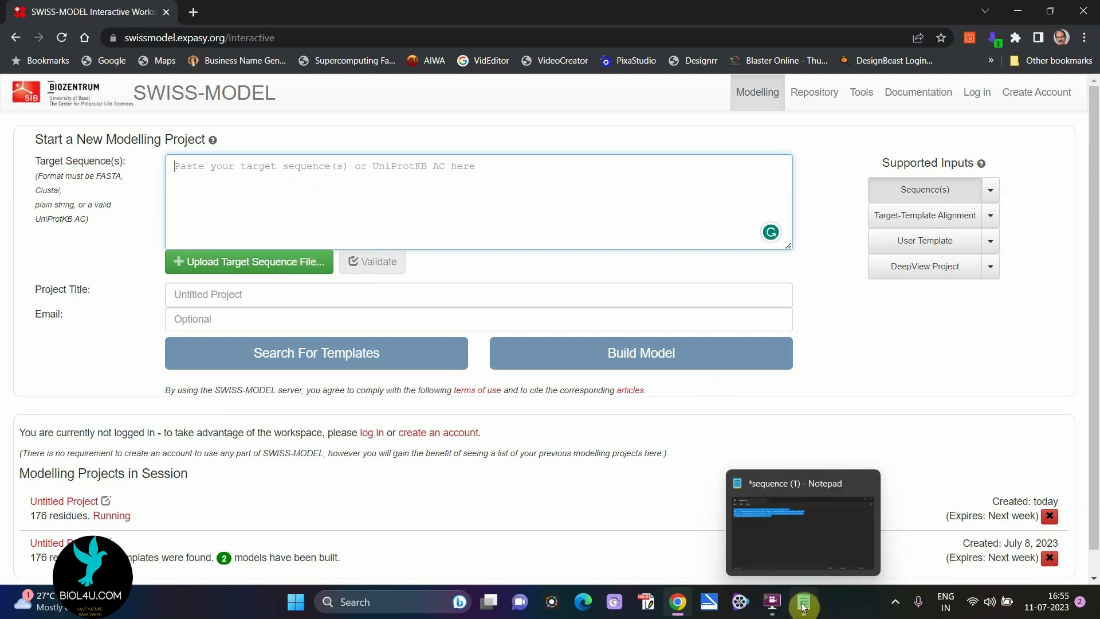
click(803, 606)
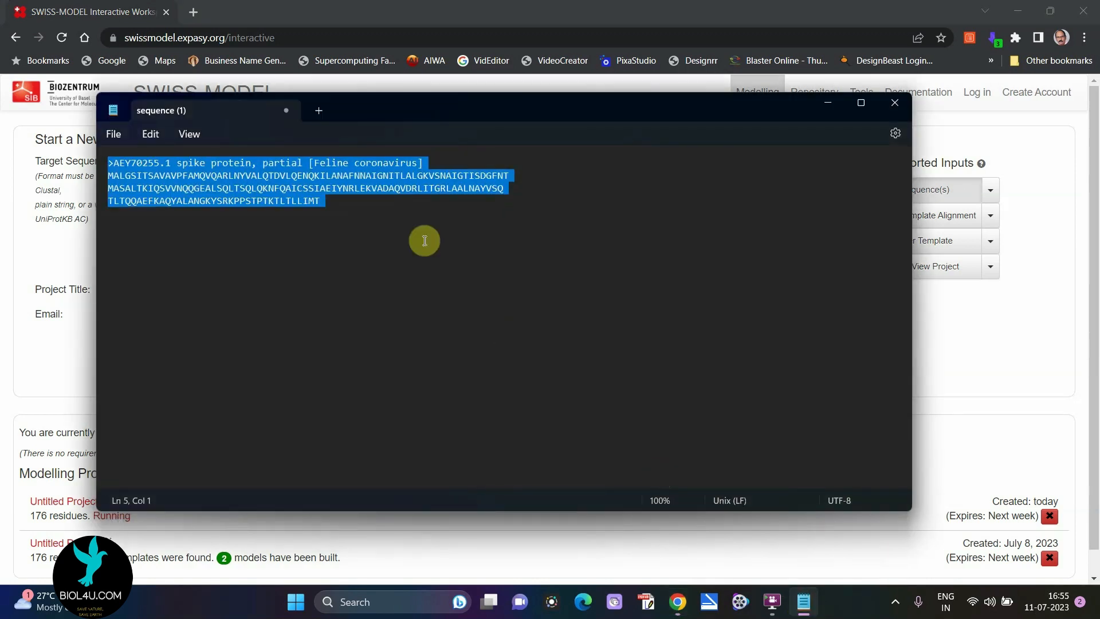
click(360, 186)
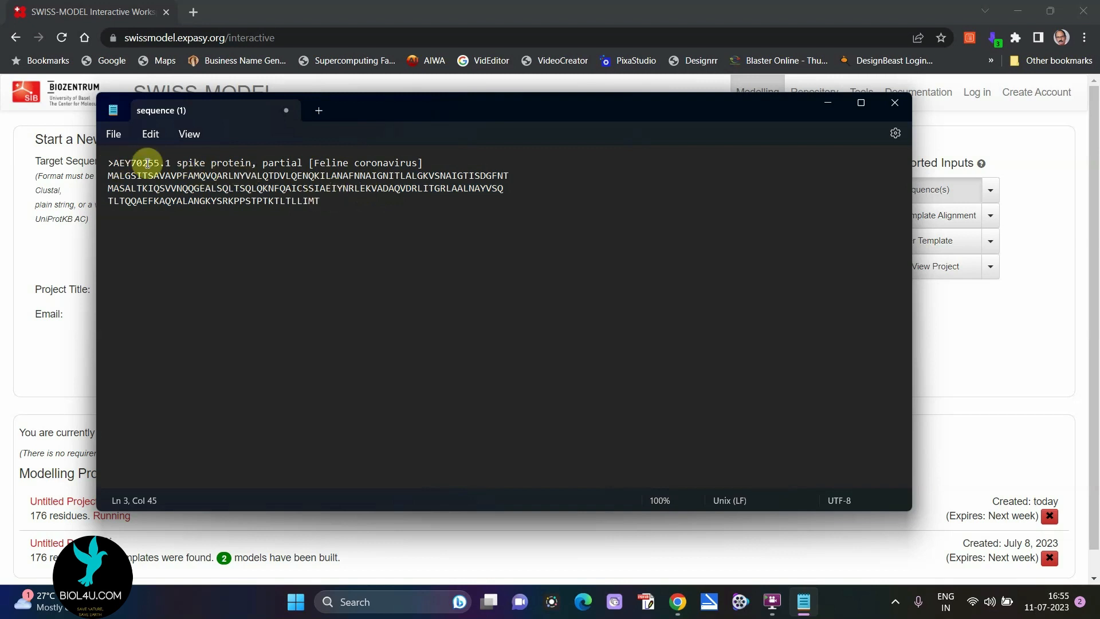
click(110, 165)
drag(110, 165, 172, 227)
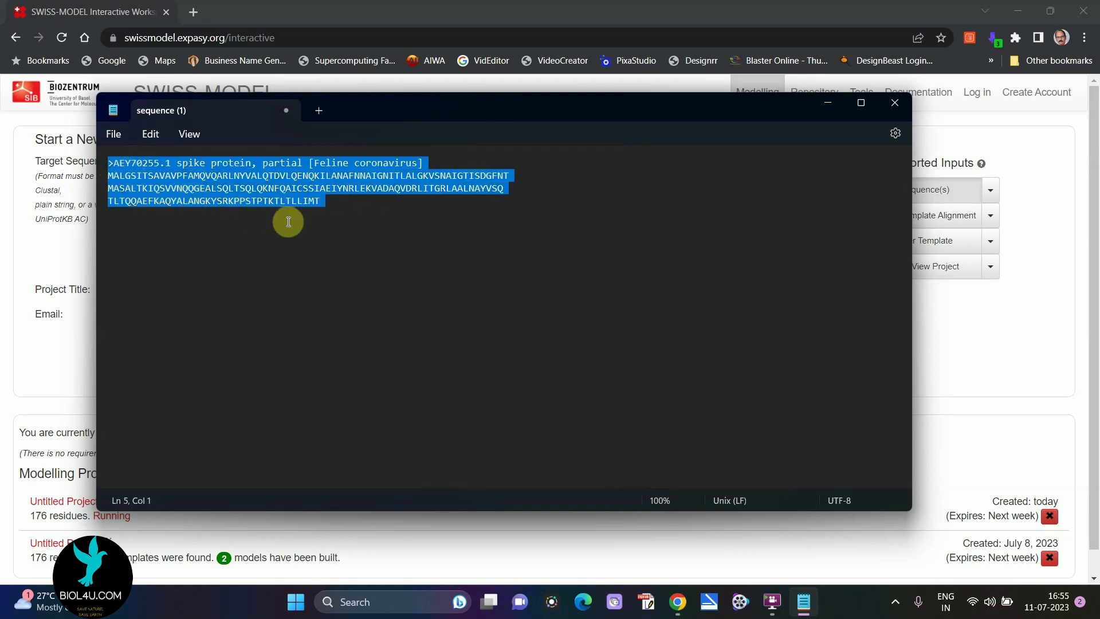
right_click(286, 191)
click(325, 259)
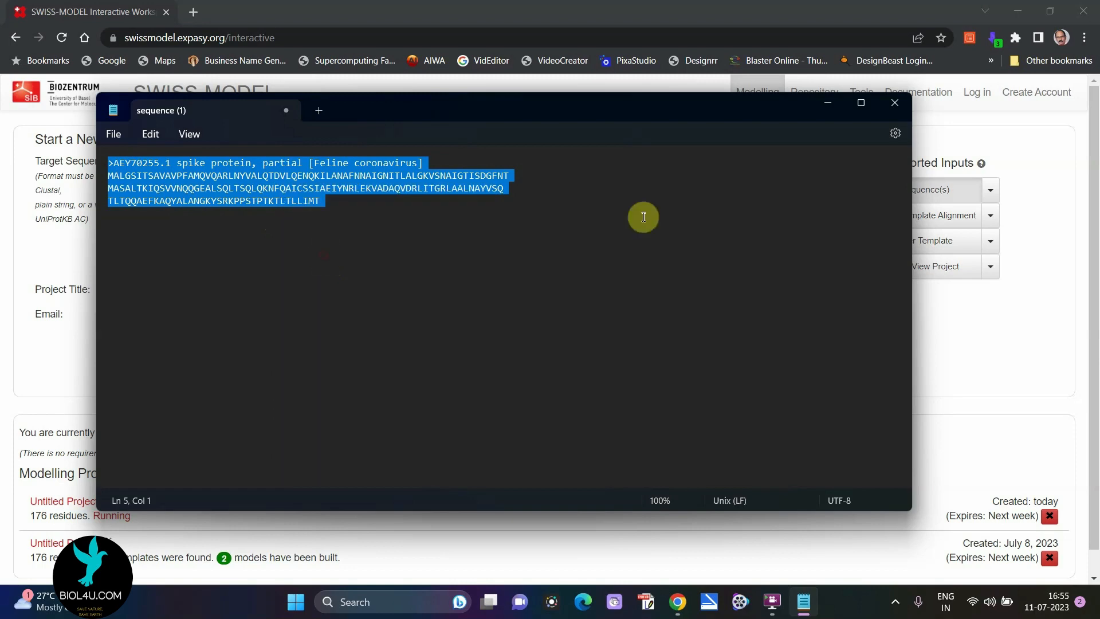
click(831, 107)
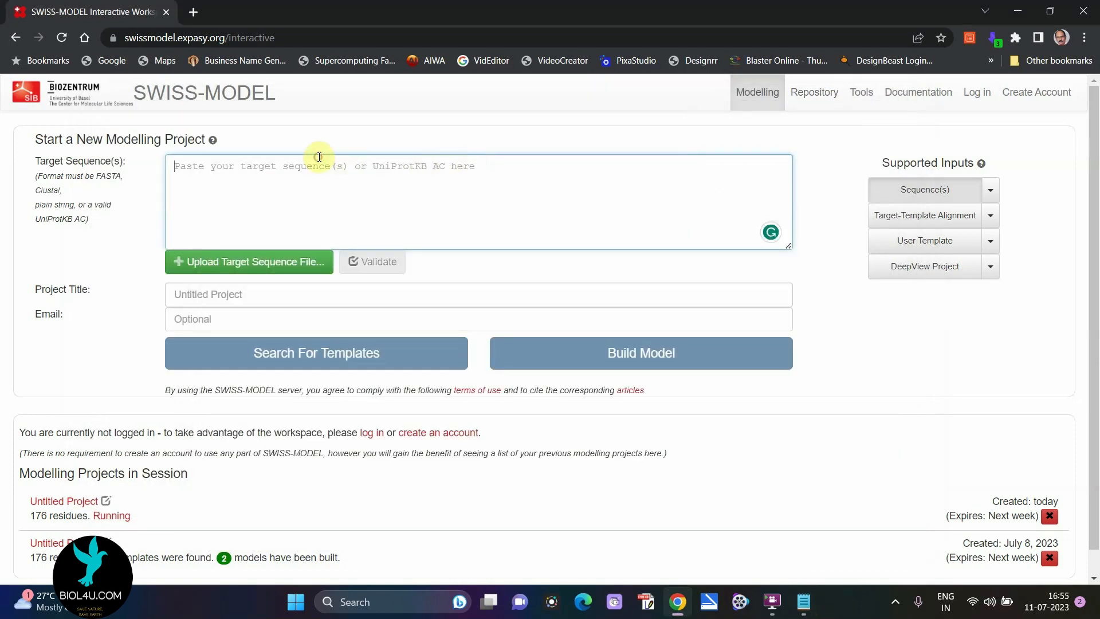
- Paste the copied spike protein sequence as the target sequence and build the model
key(ctrl+v)
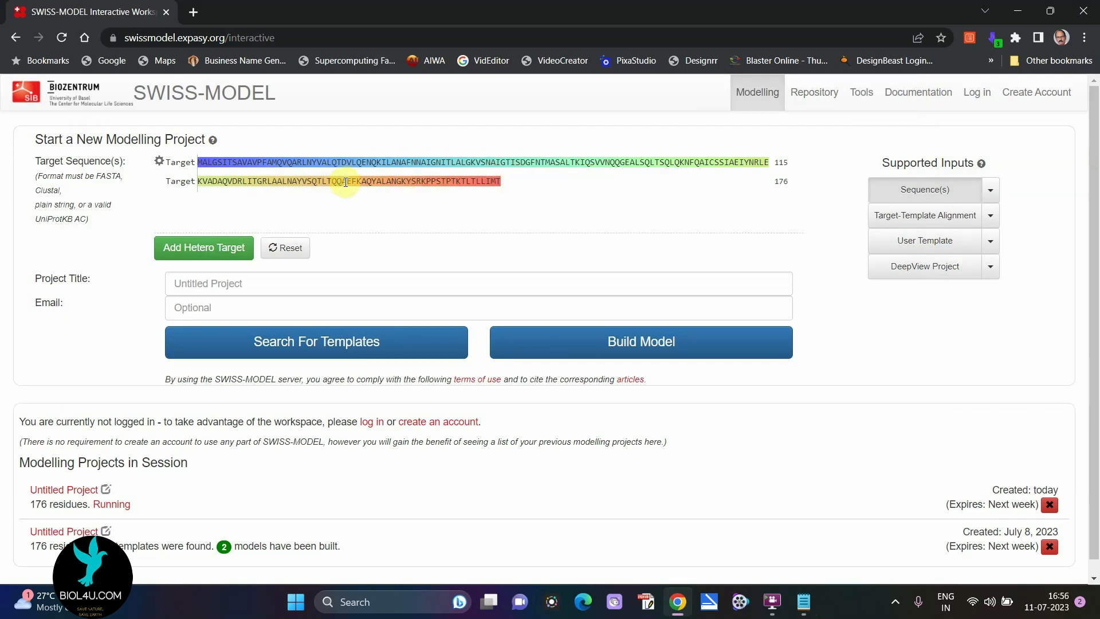
mouse_move(345, 182)
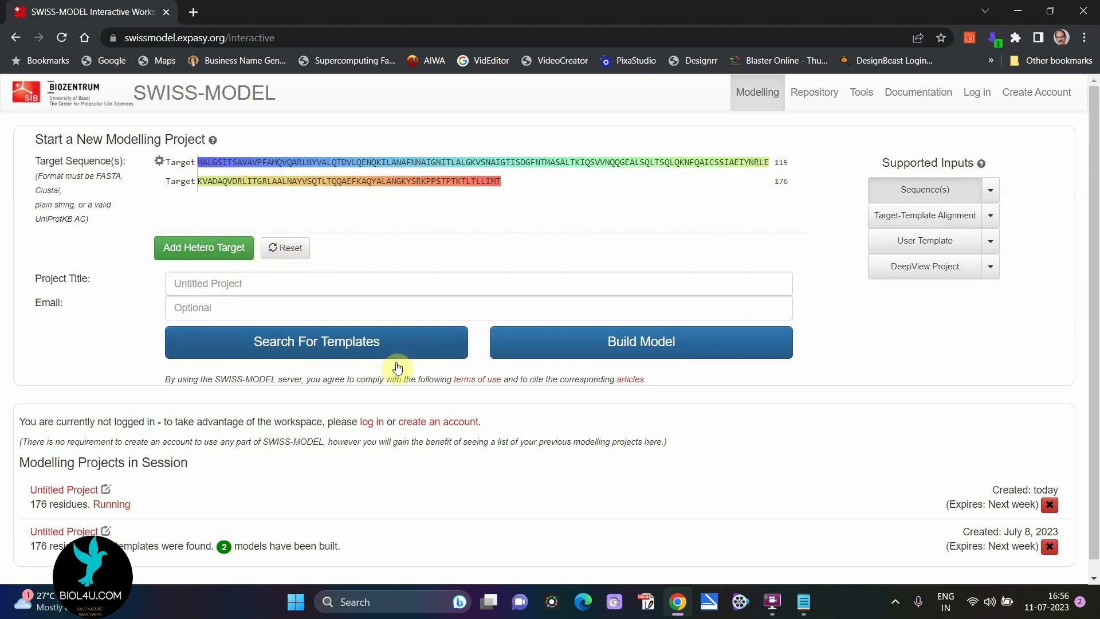
click(624, 348)
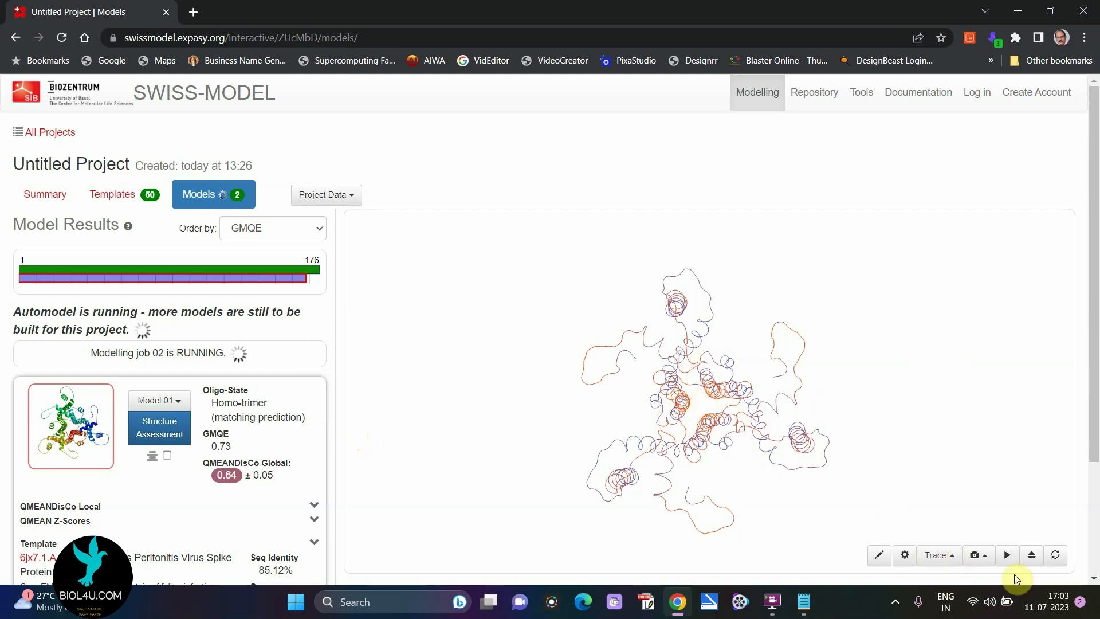
- View the 3D protein model in Tube, Cartoon and Lines styles, rotating the Lines view
click(951, 559)
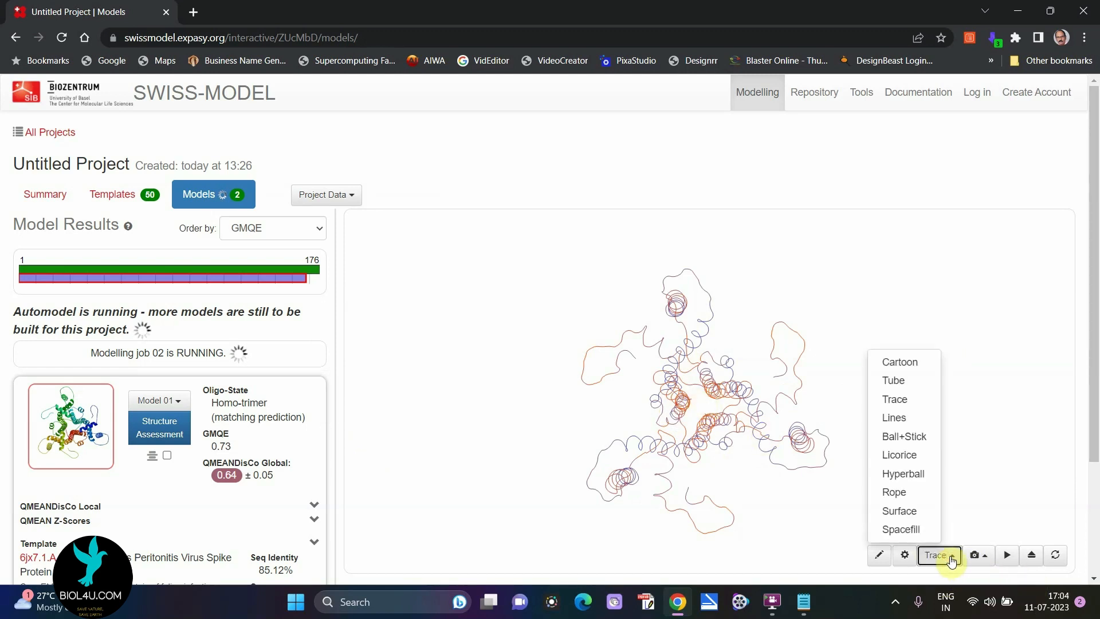
click(898, 388)
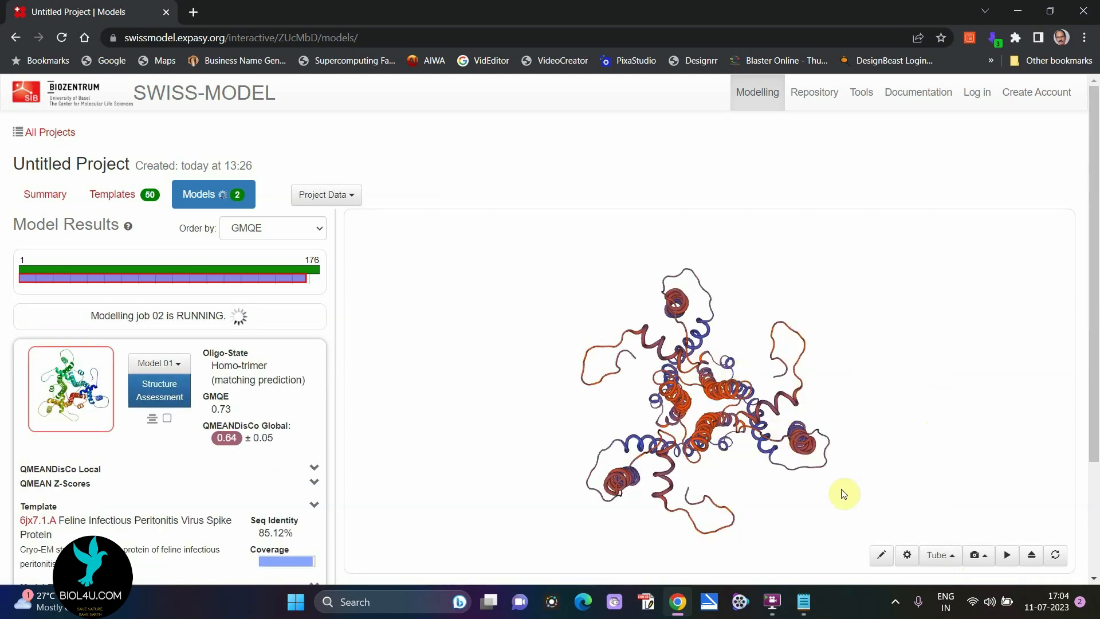
click(942, 556)
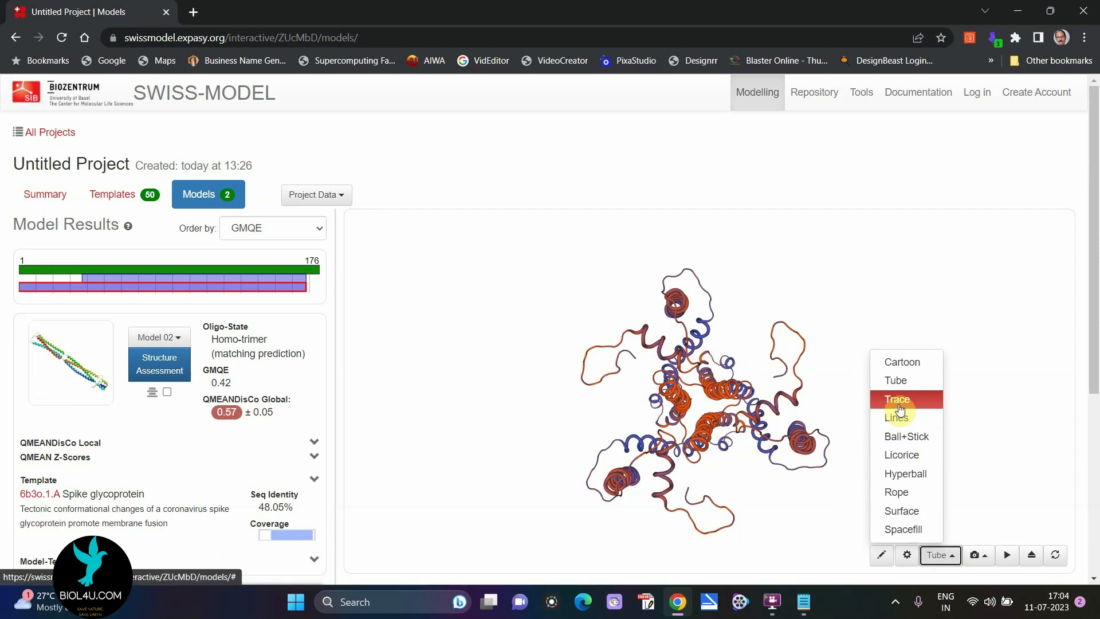
click(904, 363)
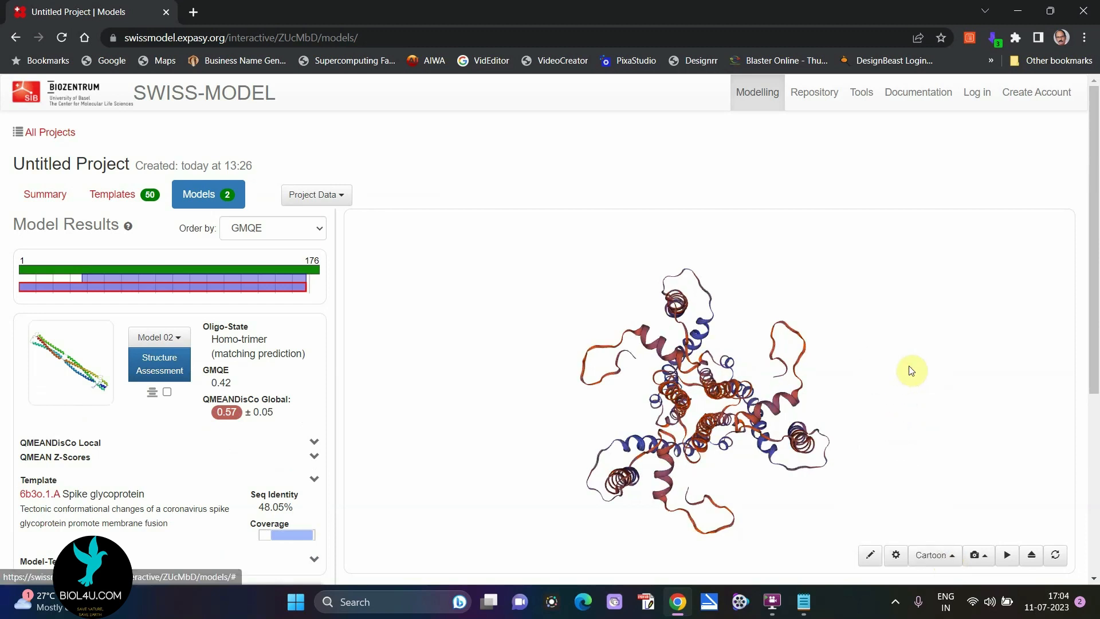
click(954, 563)
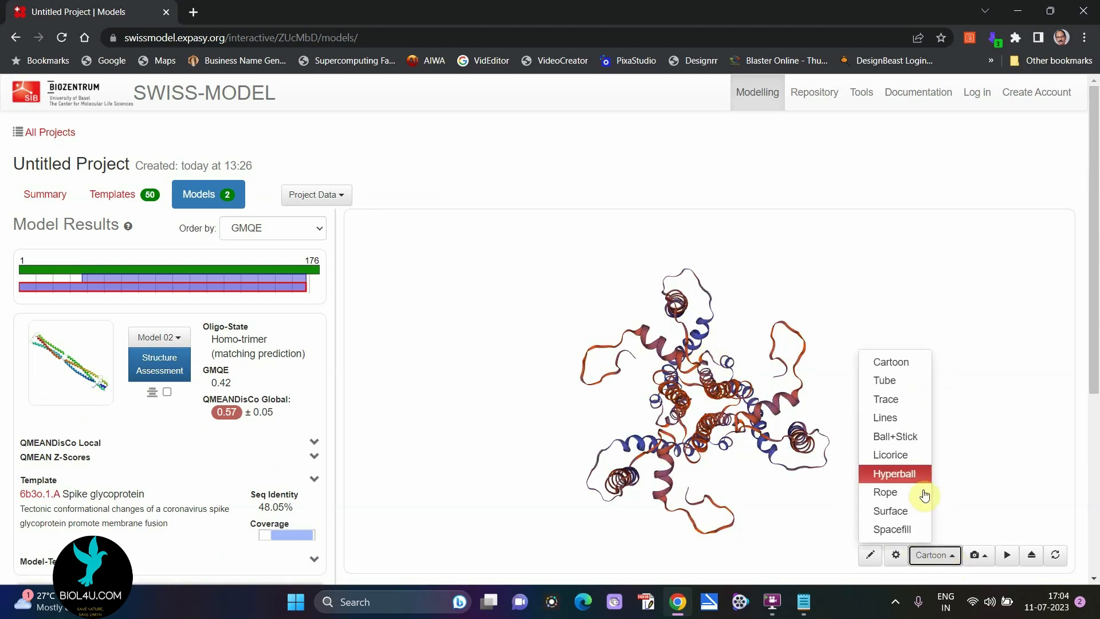
click(886, 421)
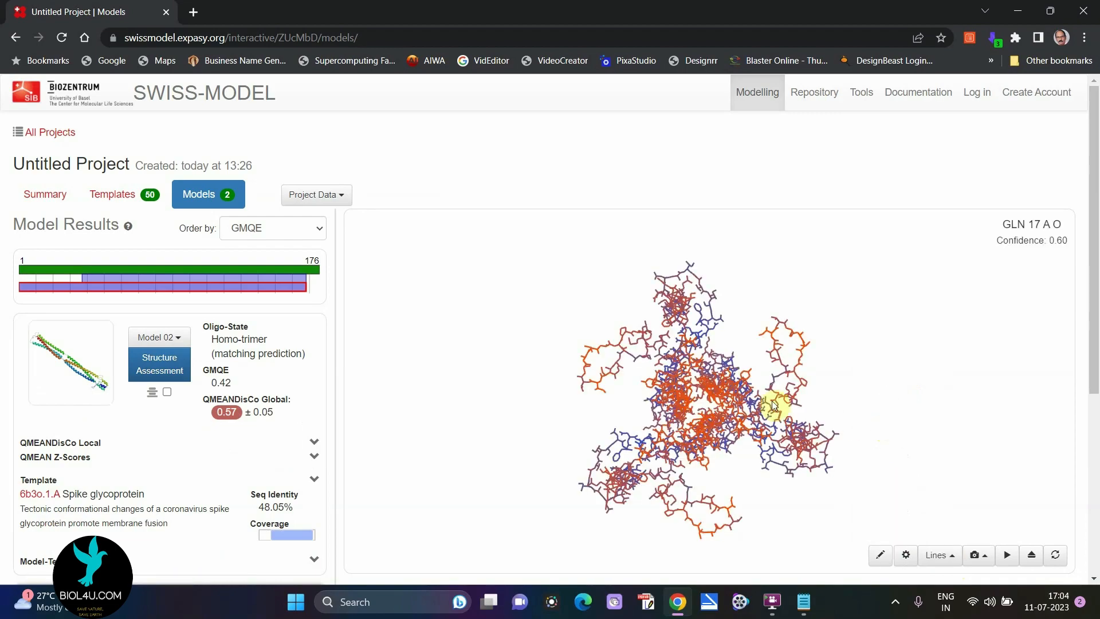
drag(759, 408, 725, 436)
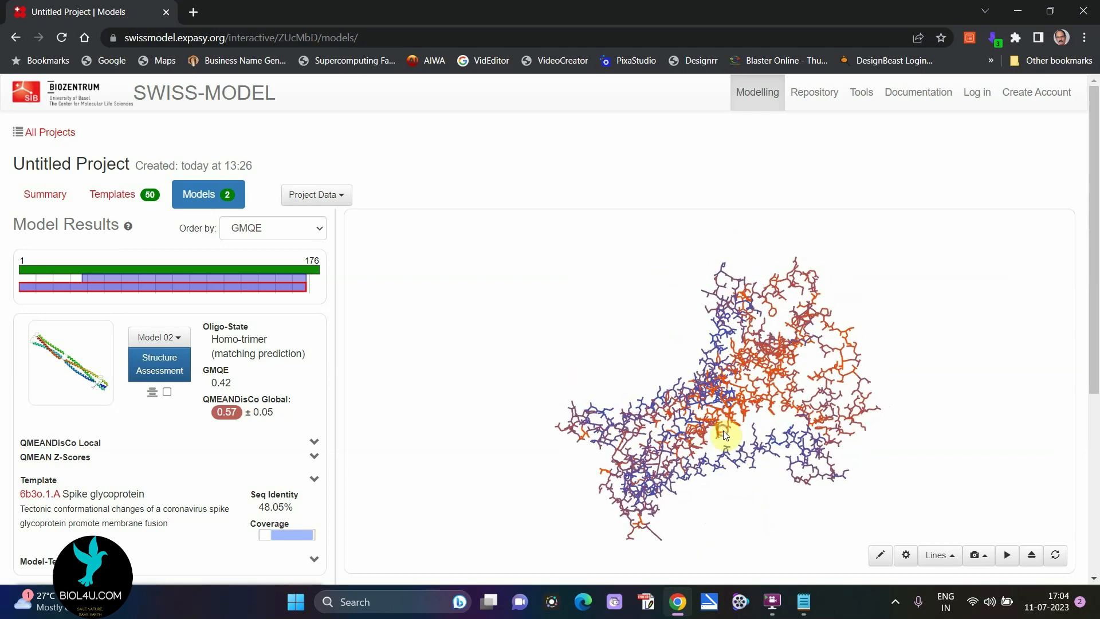
- View the 3D protein model in Ball+Stick, Licorice, Hyperball and Rope styles, rotating the Hyperball view
click(950, 559)
click(917, 441)
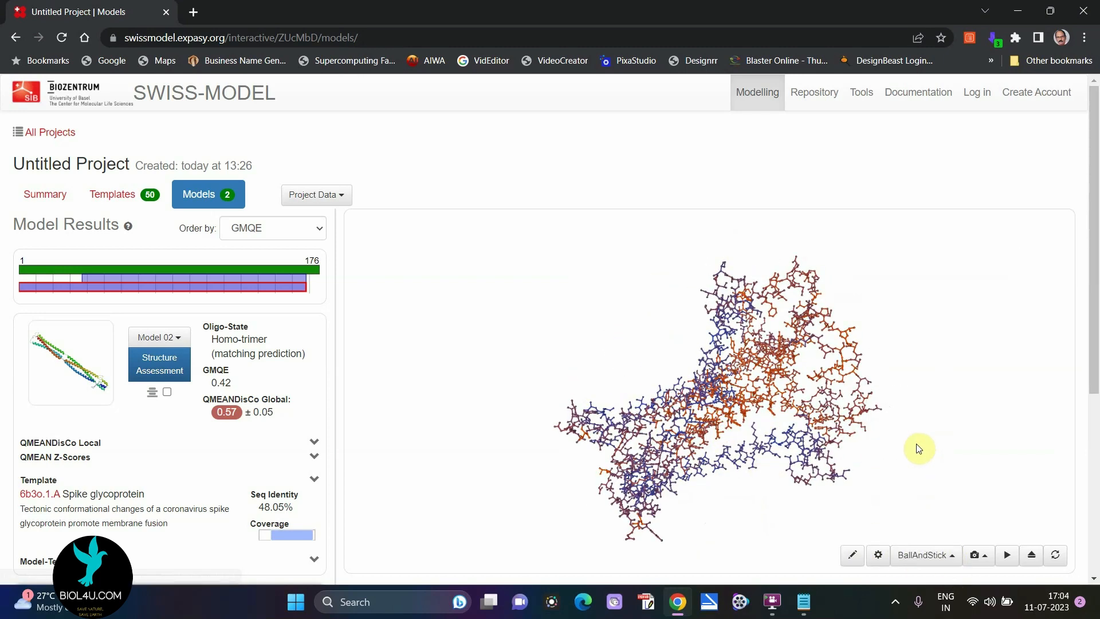
click(949, 557)
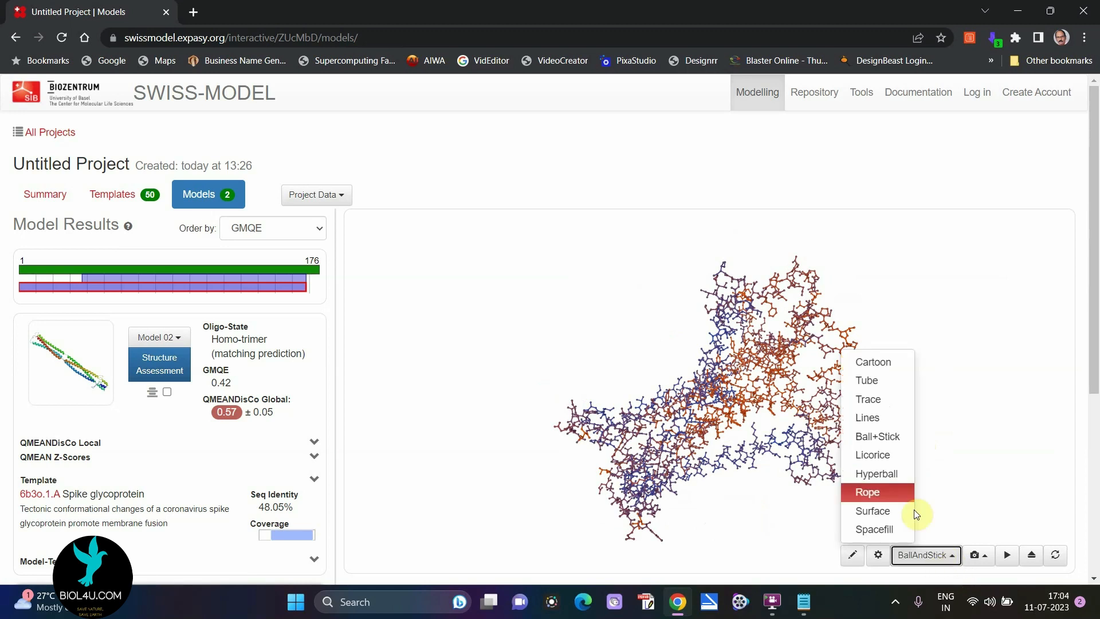
click(877, 459)
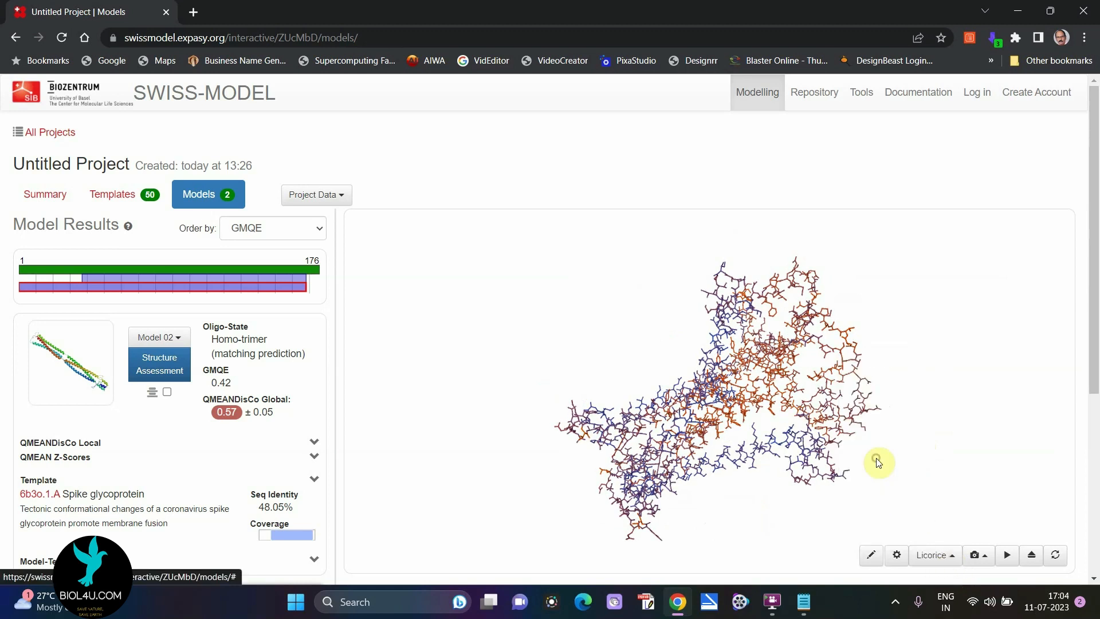
click(951, 559)
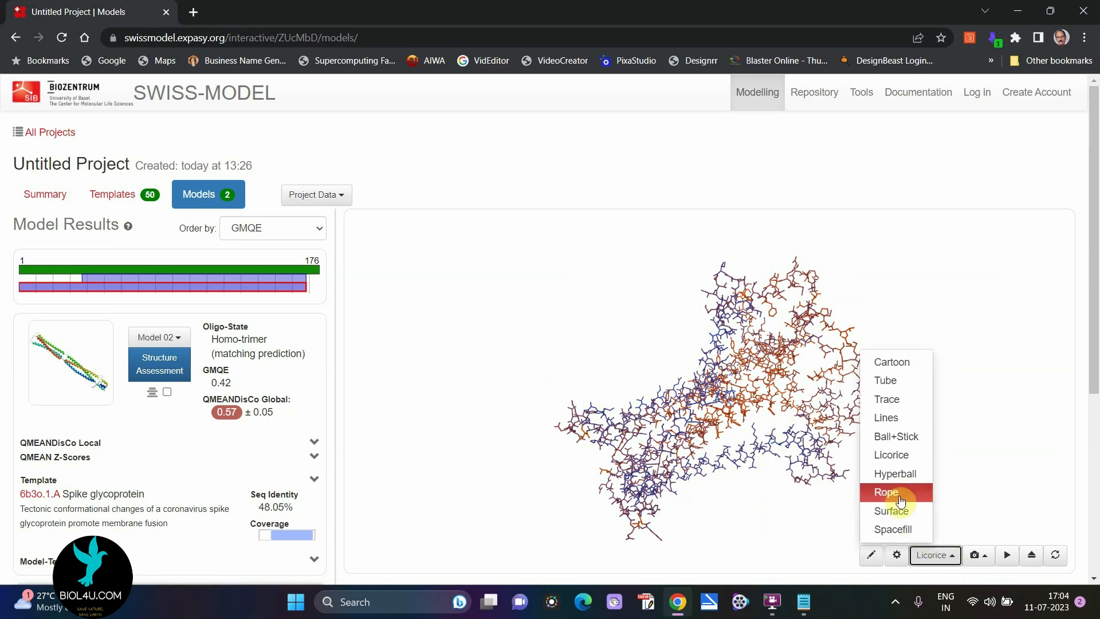
click(897, 476)
drag(761, 430, 680, 412)
click(949, 557)
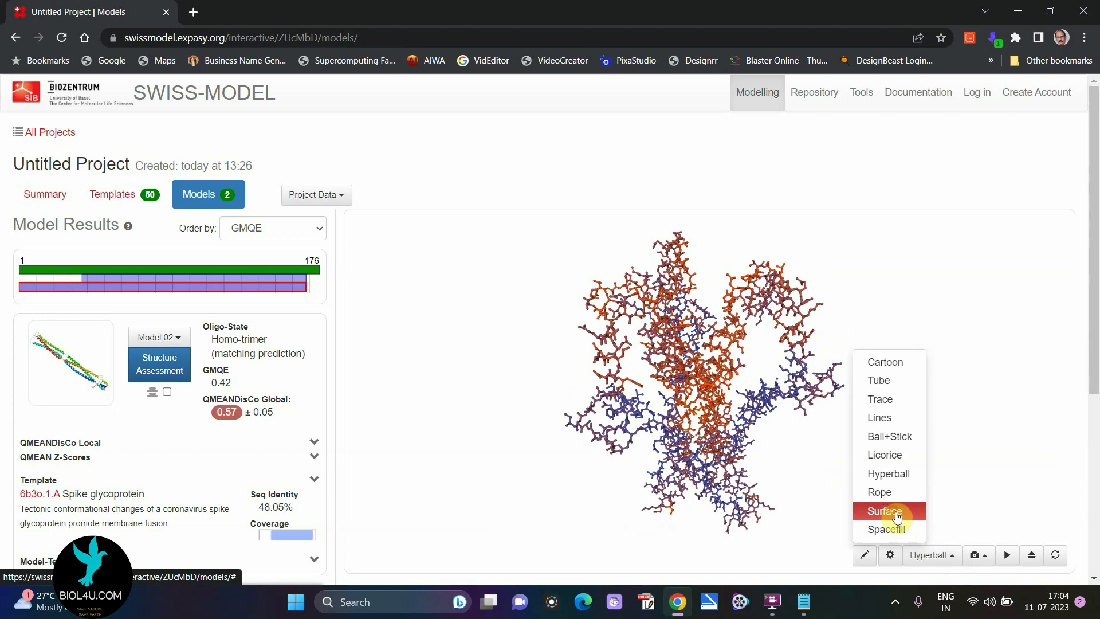
click(884, 493)
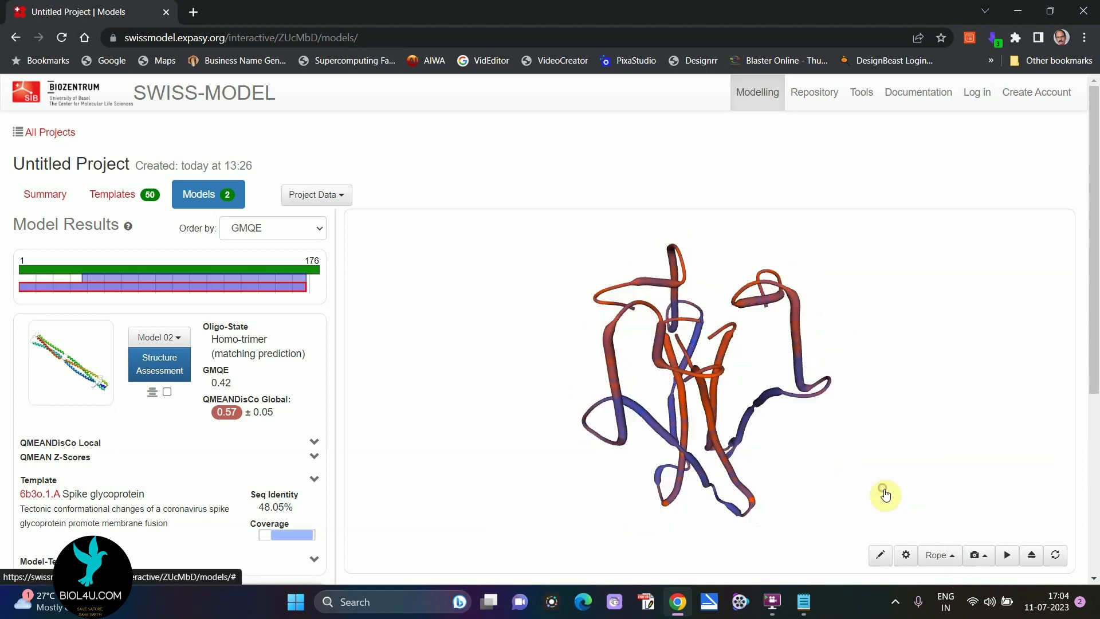
- View the protein model in Spacefill style from a rotated angle and check the snapshot background and resolution options
click(941, 555)
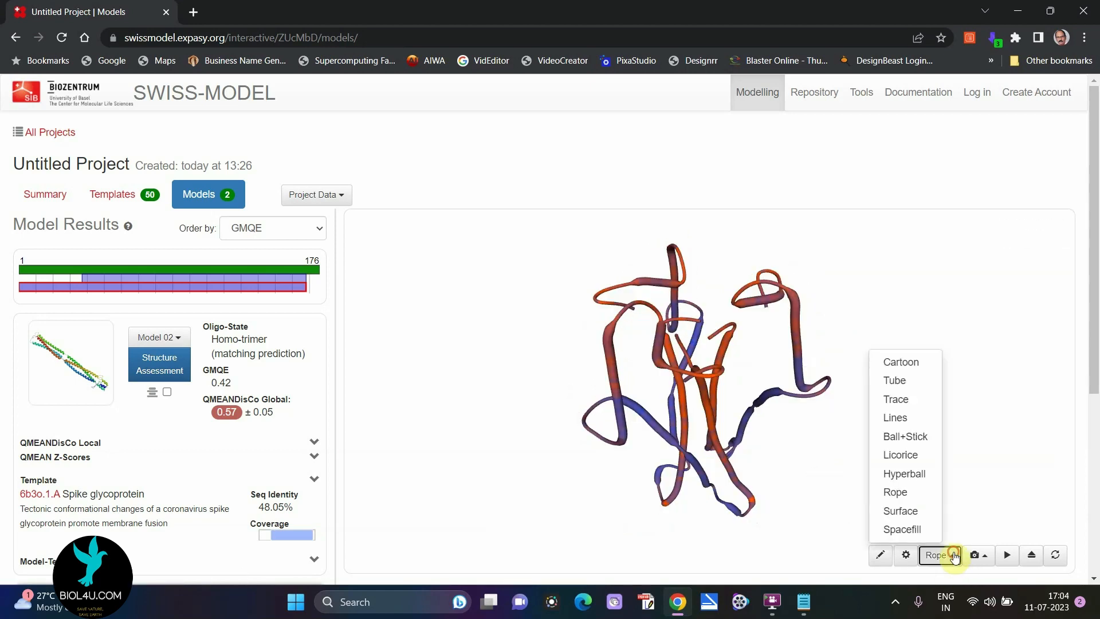
click(903, 530)
drag(644, 431, 699, 427)
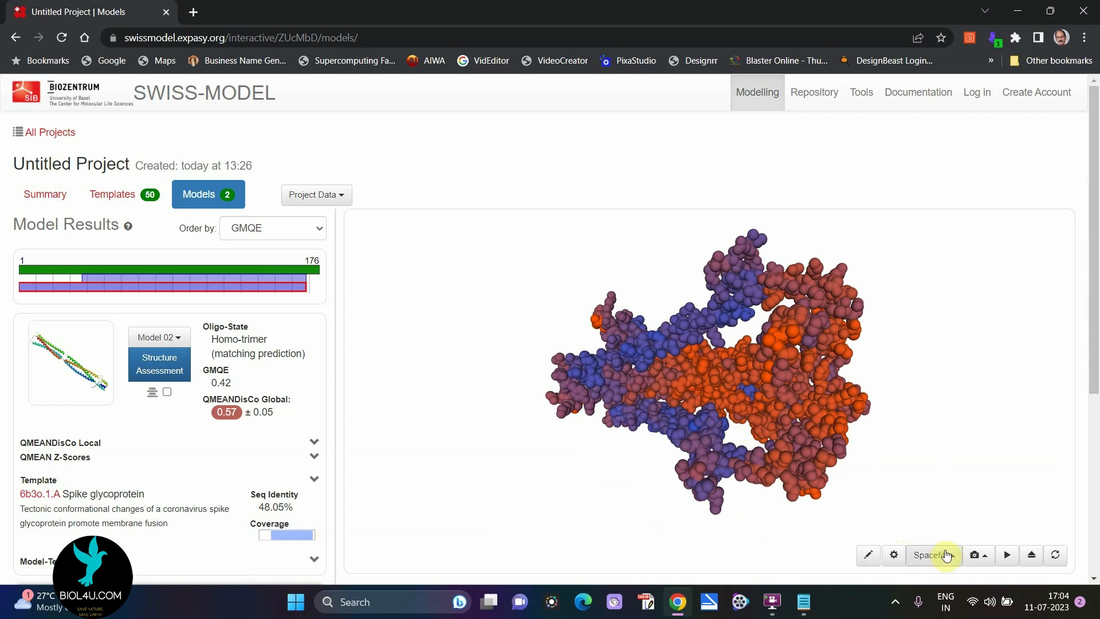
click(976, 557)
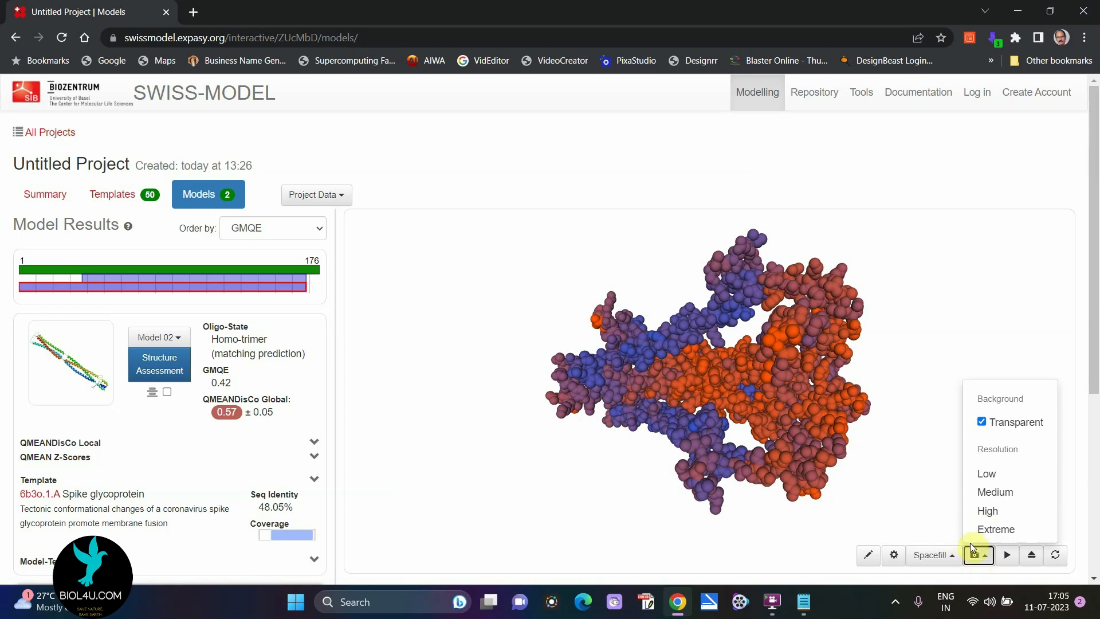
click(975, 556)
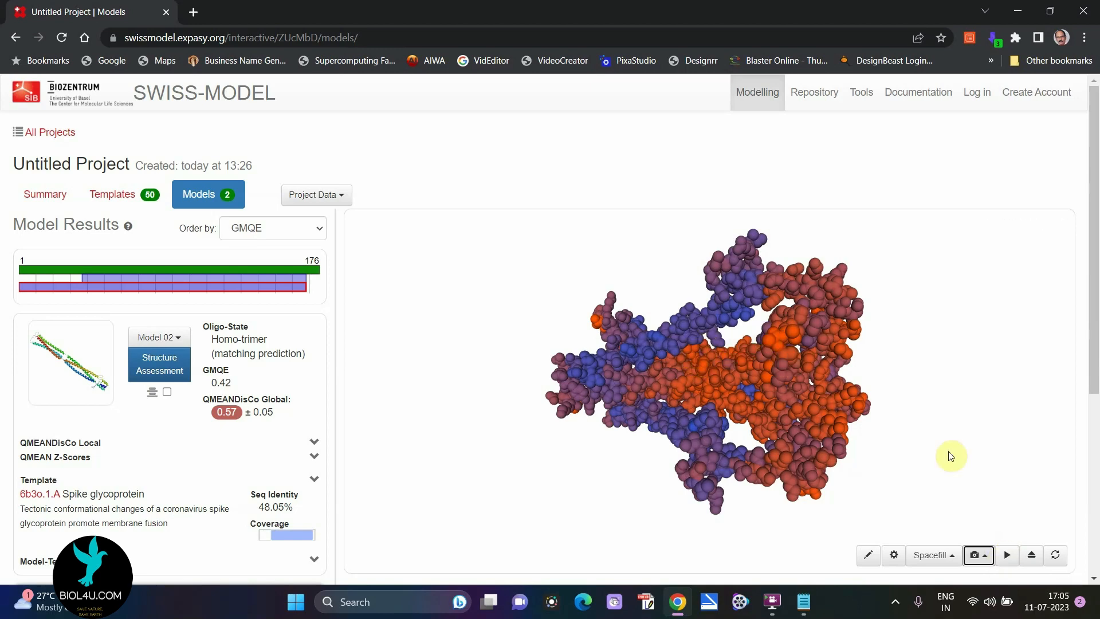
- Start the Spacefill model spinning, view it in a separate viewer window, and close that window
click(1007, 556)
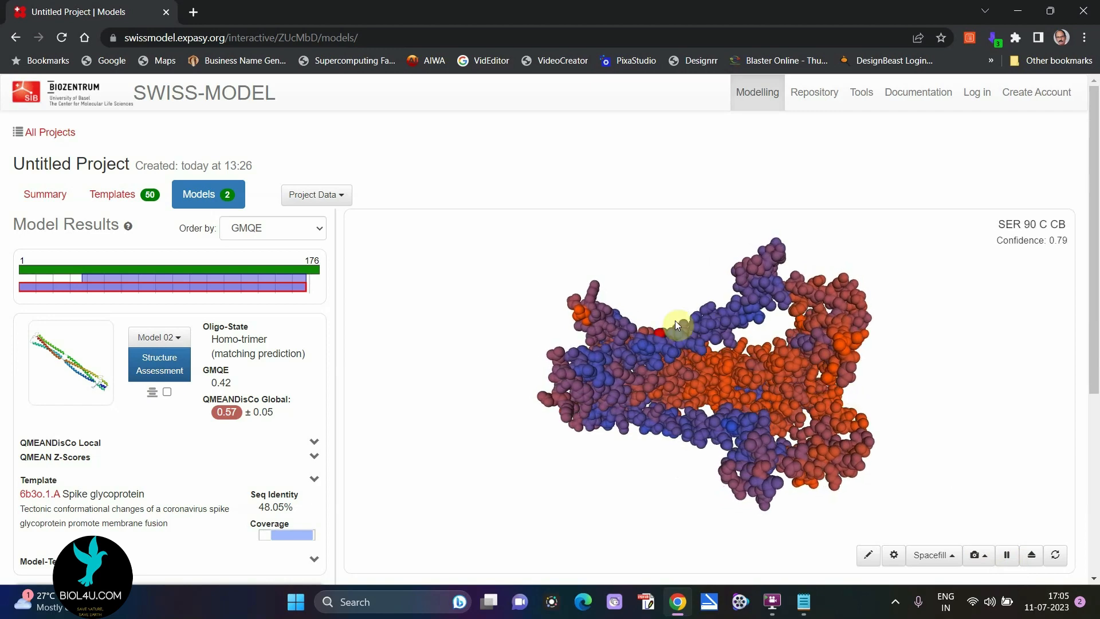
click(1032, 555)
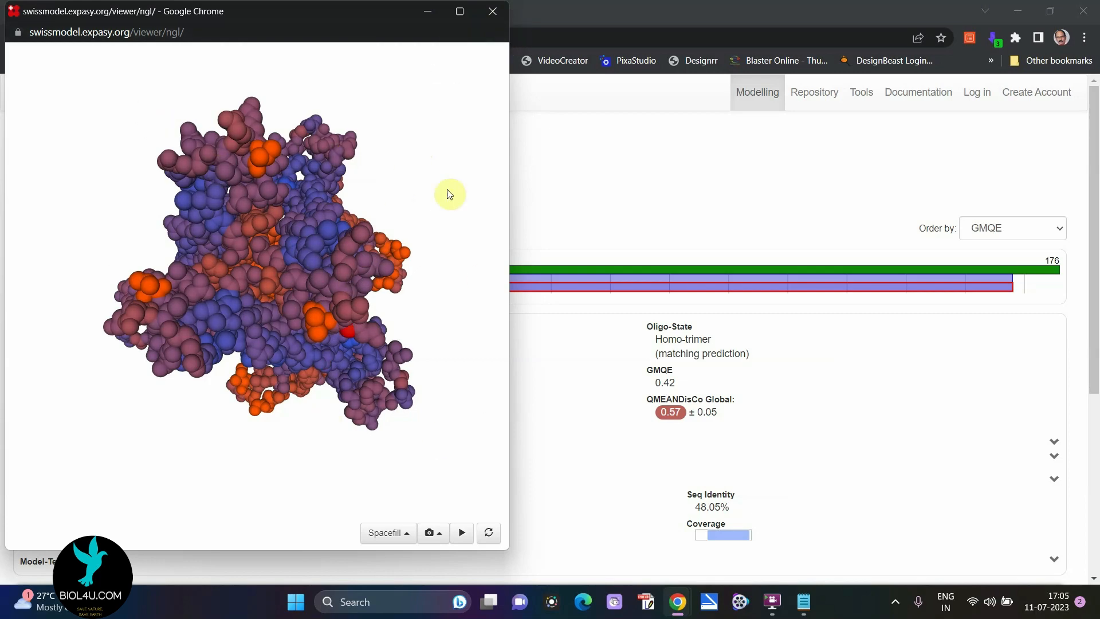
click(493, 11)
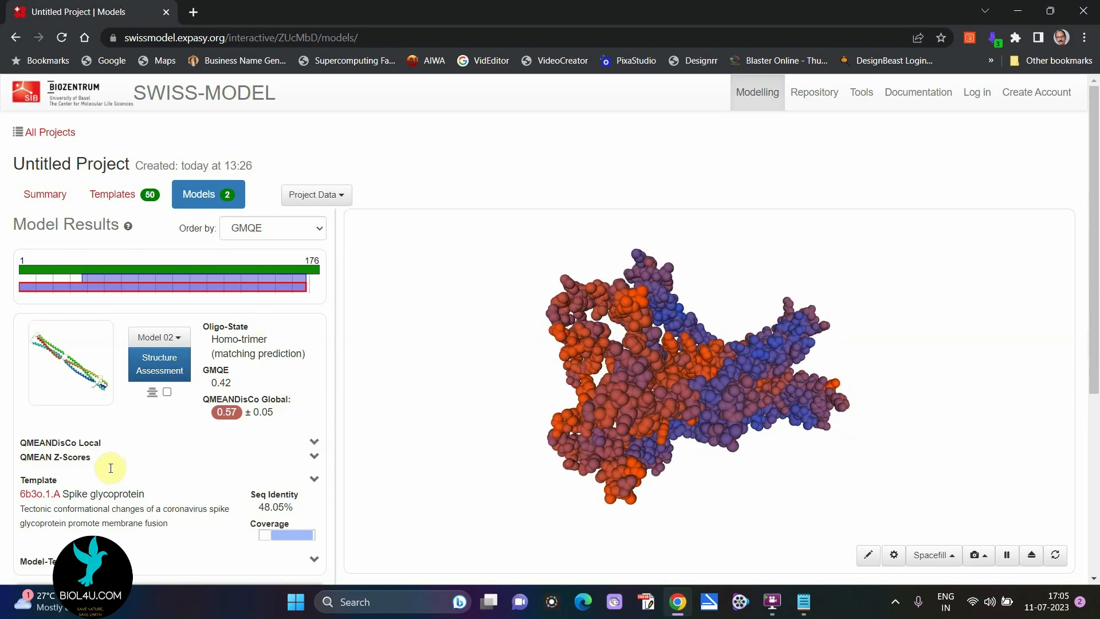
- Expand Model 02's QMEANDisCo Local plot, QMEAN Z-Scores and Template details and examine them along with Model 01's results
click(311, 444)
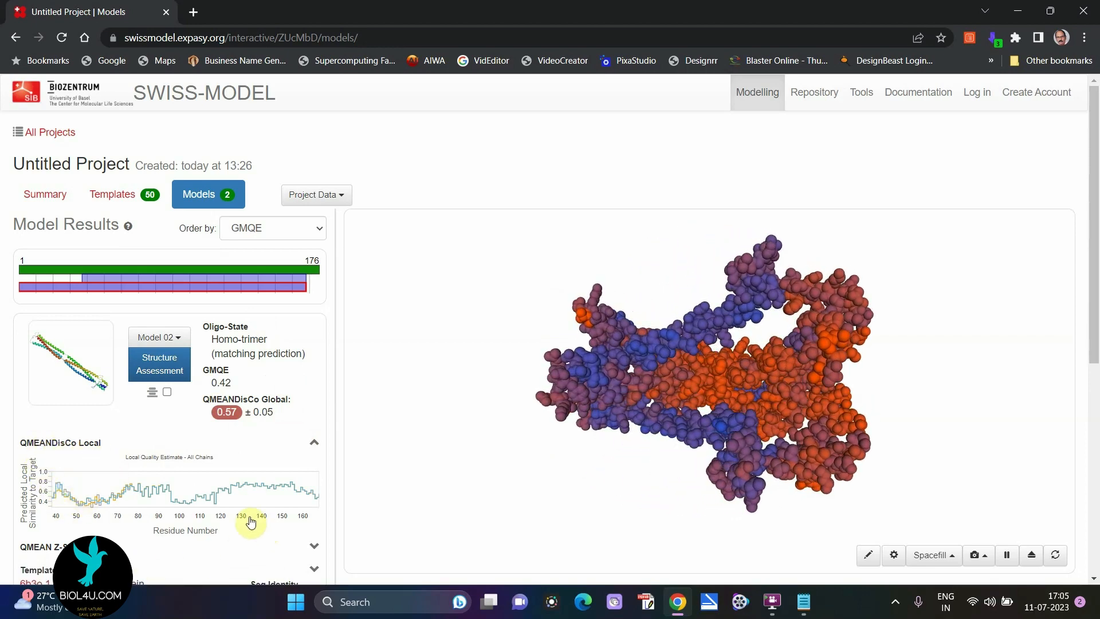
drag(1095, 343, 1094, 424)
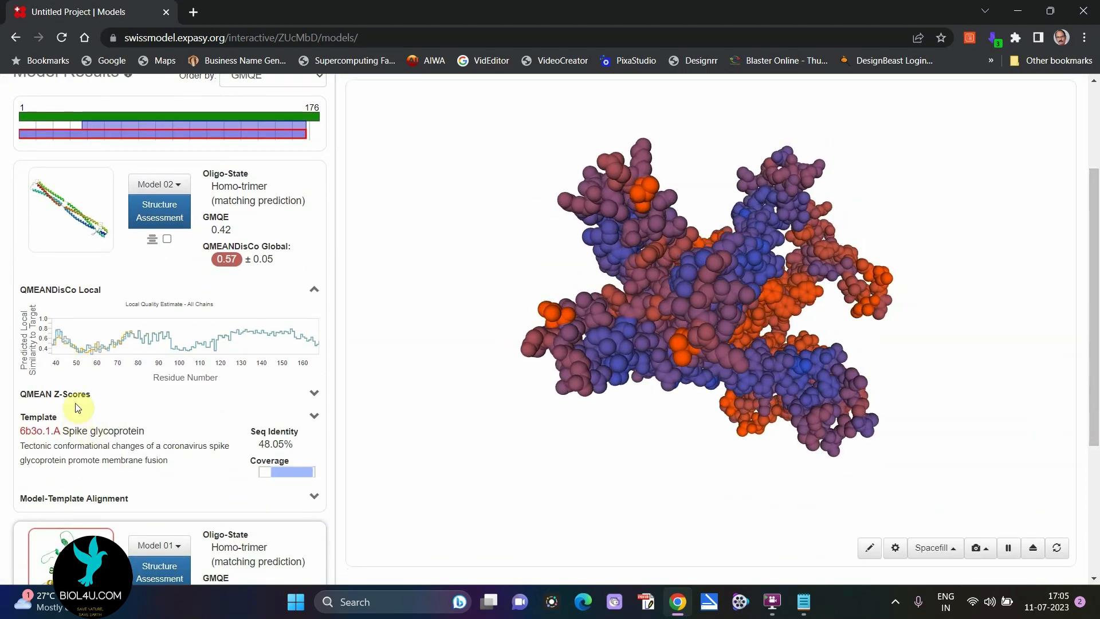
click(314, 395)
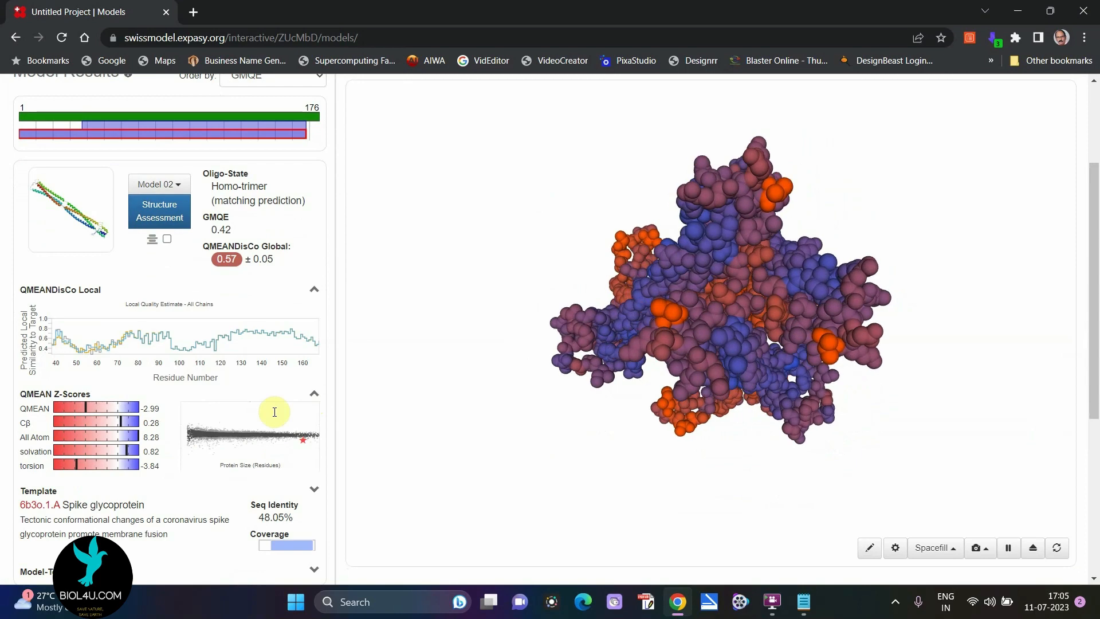
drag(1093, 400, 1093, 459)
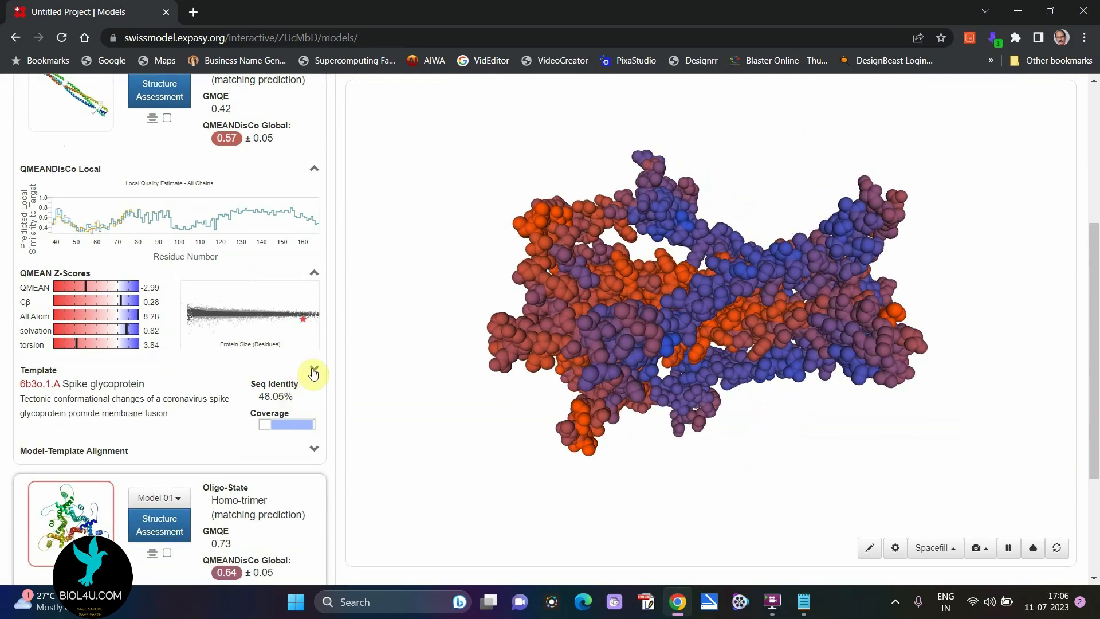
click(313, 368)
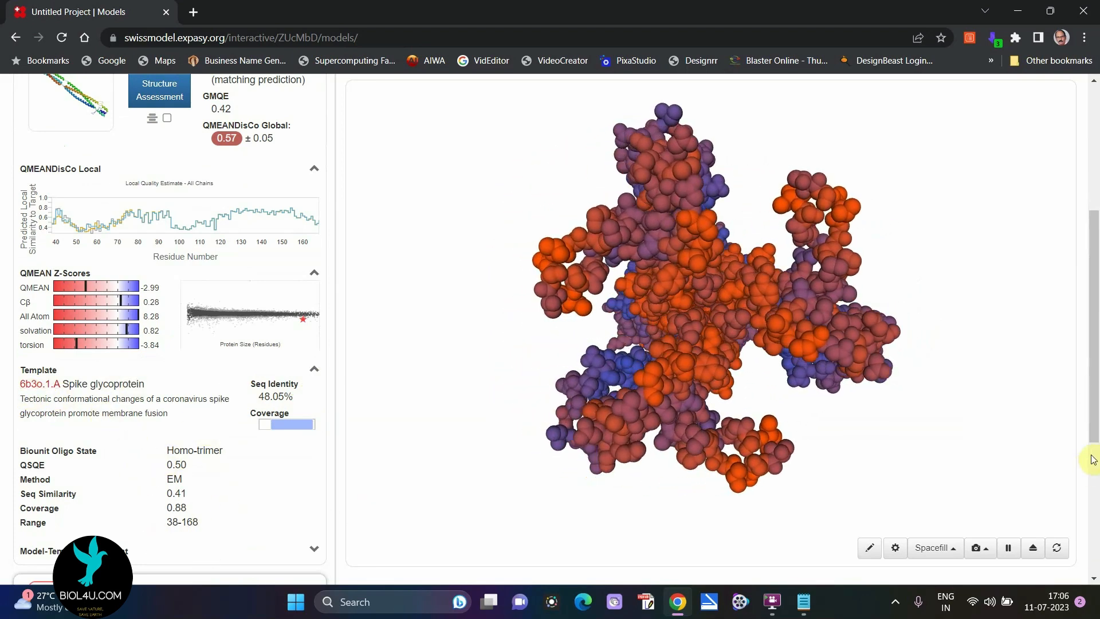
scroll(1094, 510, down, 3)
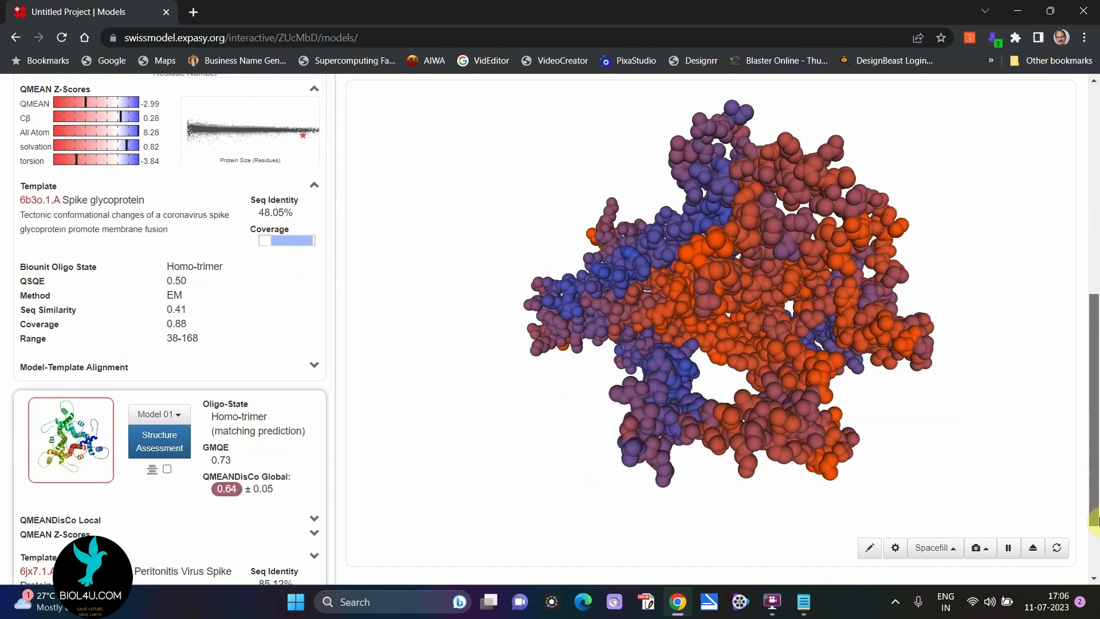
scroll(256, 397, down, 1)
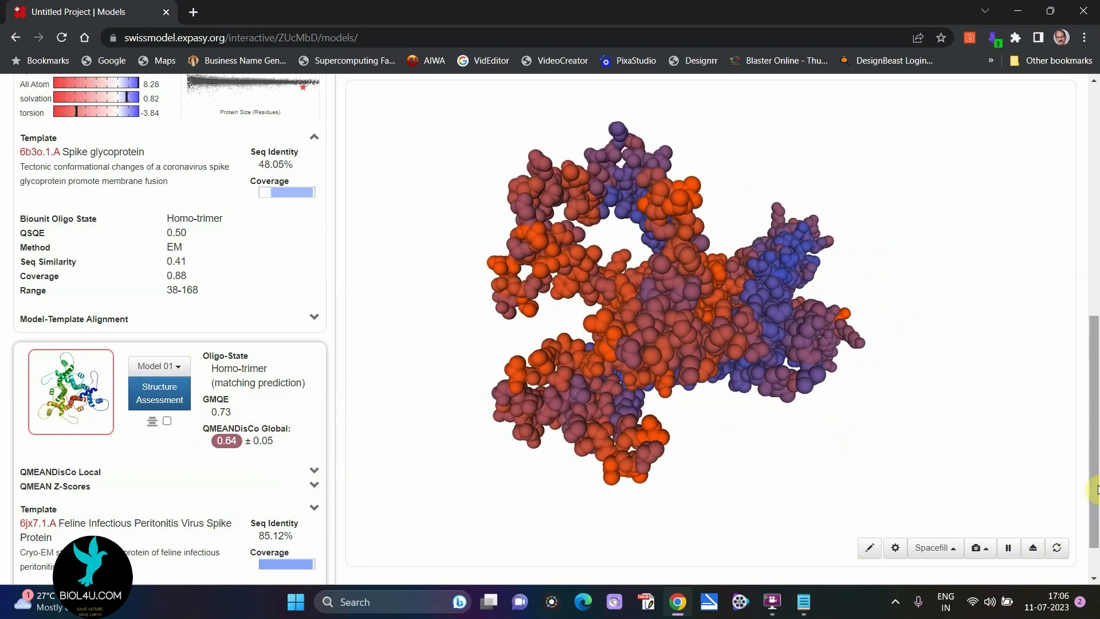
scroll(1095, 516, down, 2)
drag(1096, 536, 1095, 307)
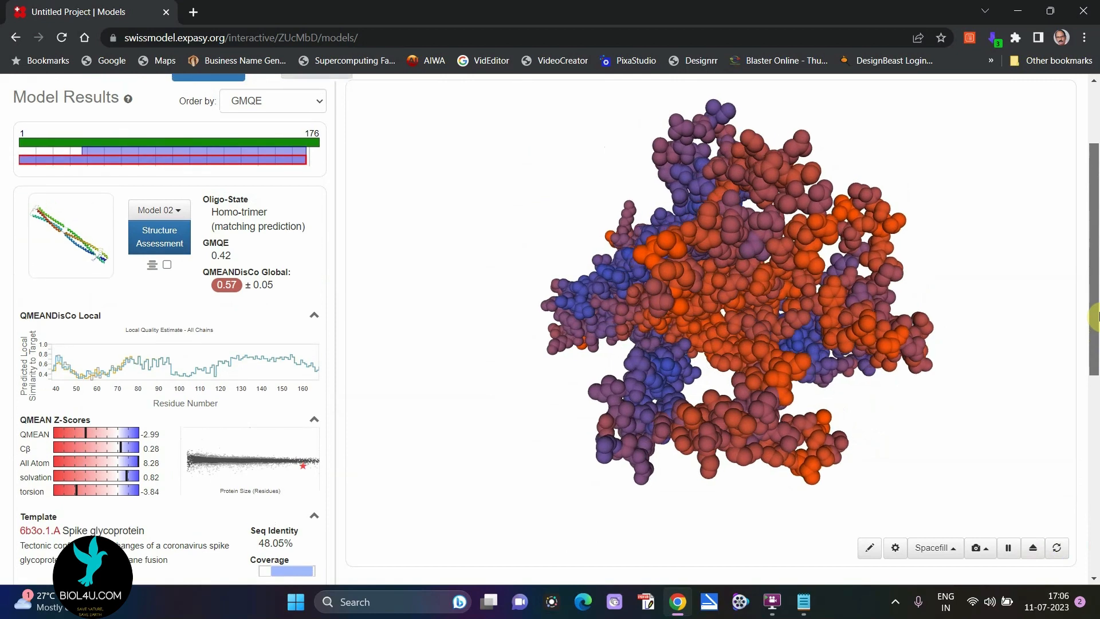
- Briefly open and close the separate viewer window again, and pause, resume and stop the model's spin
click(1031, 555)
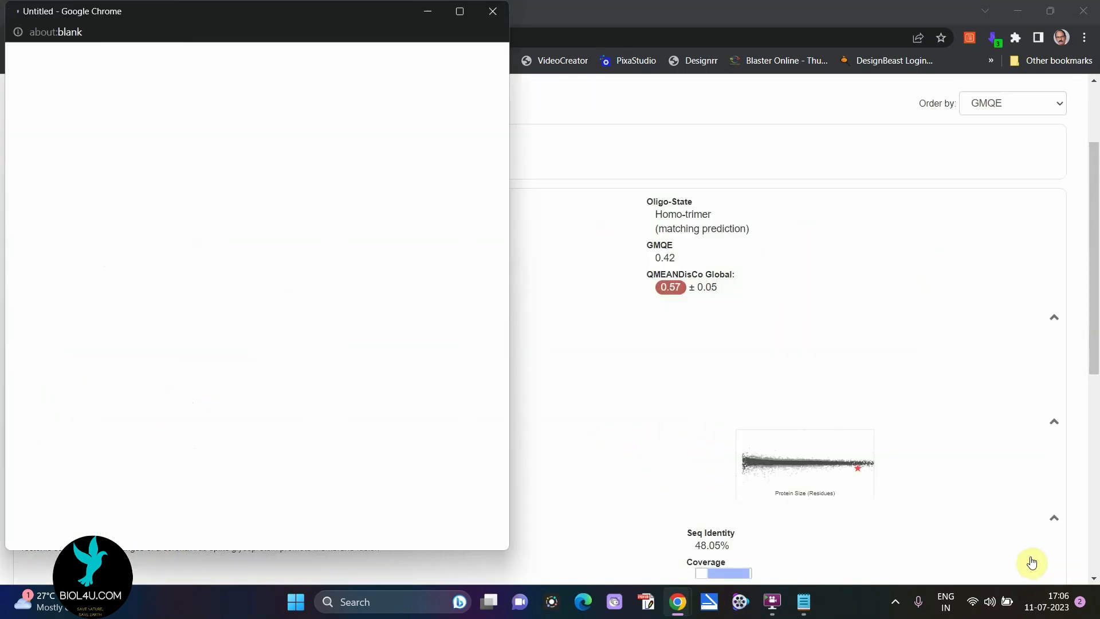
click(494, 10)
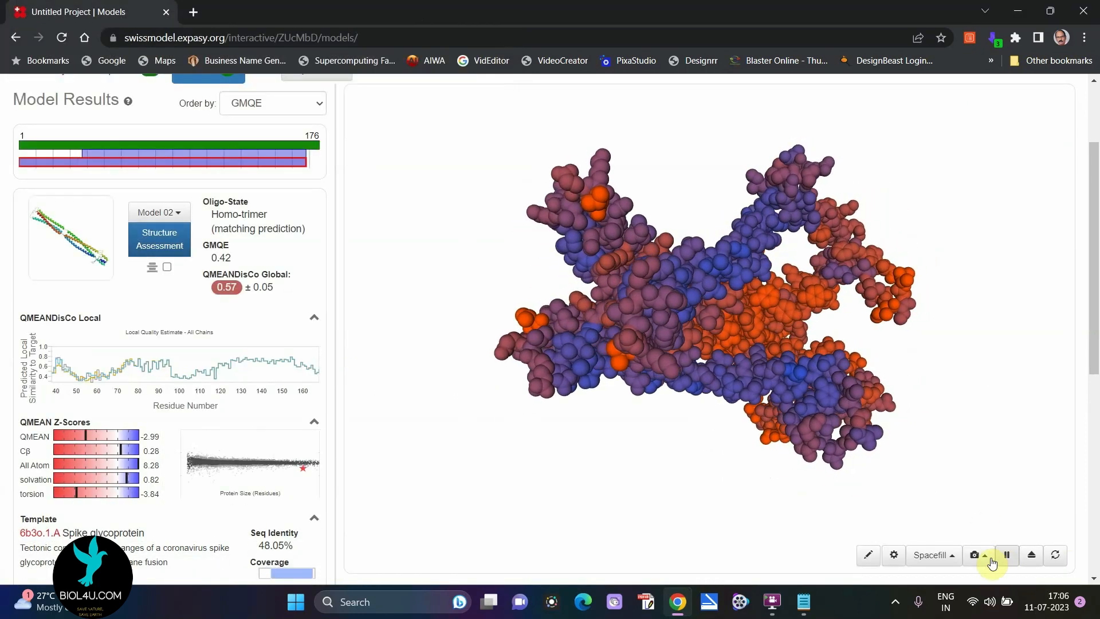
click(1009, 559)
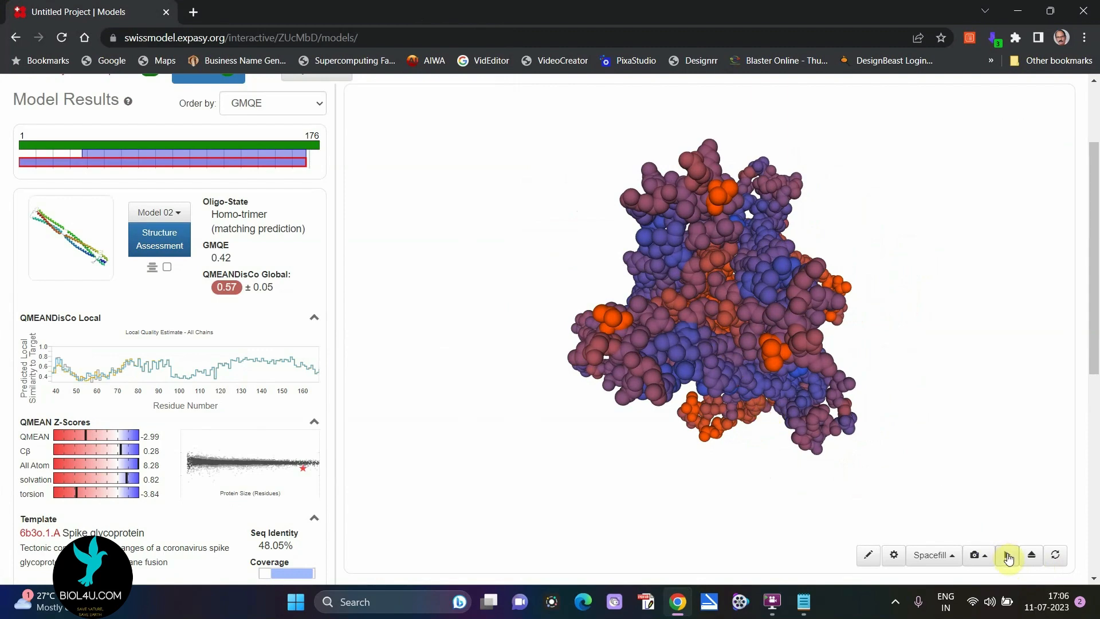
click(1009, 559)
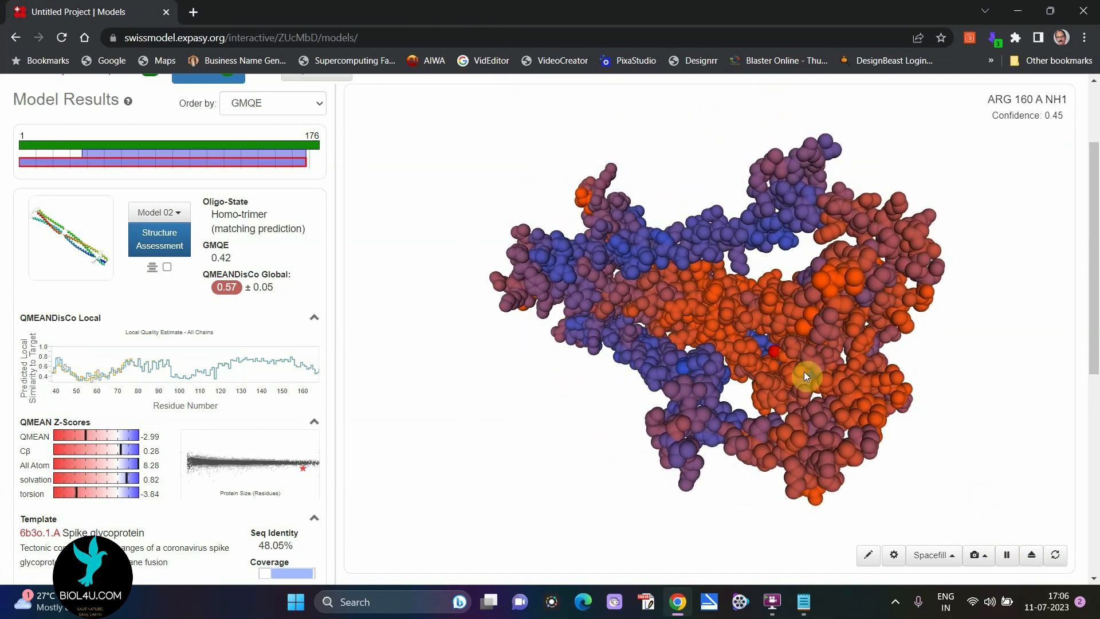
click(1009, 558)
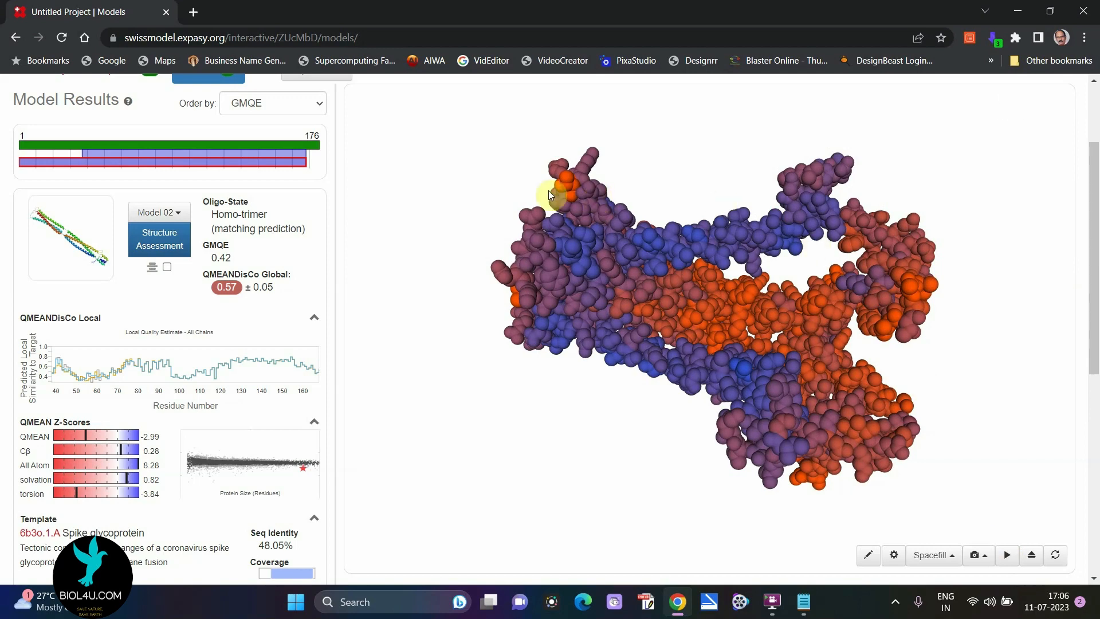
- Display the stationary protein model in Lines style and open the structure annotation editor
click(953, 557)
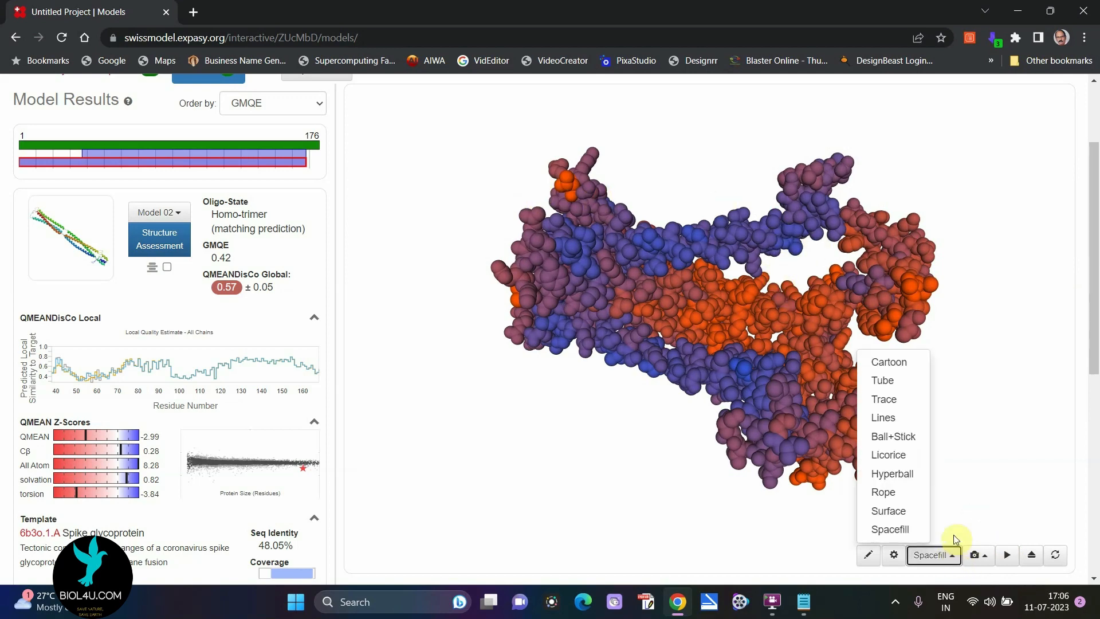
click(884, 419)
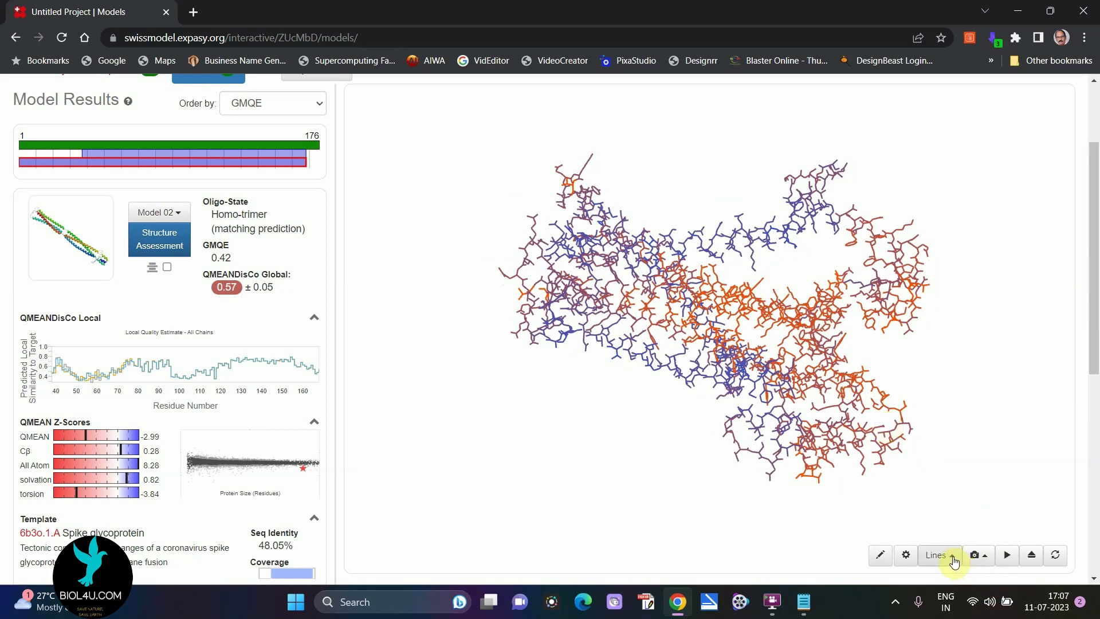
click(880, 556)
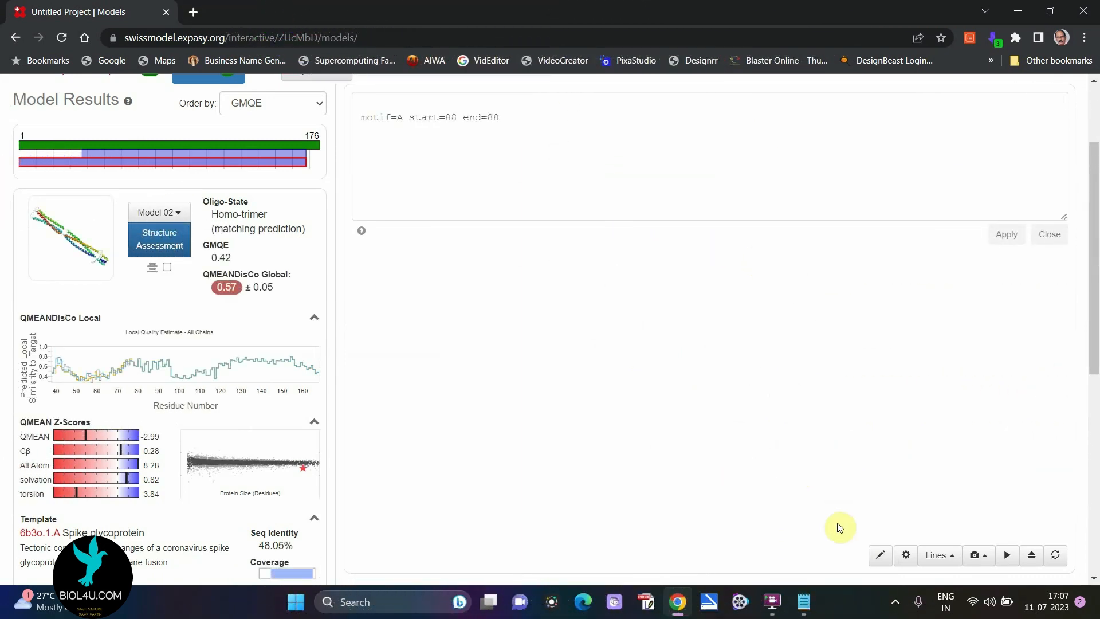
click(895, 602)
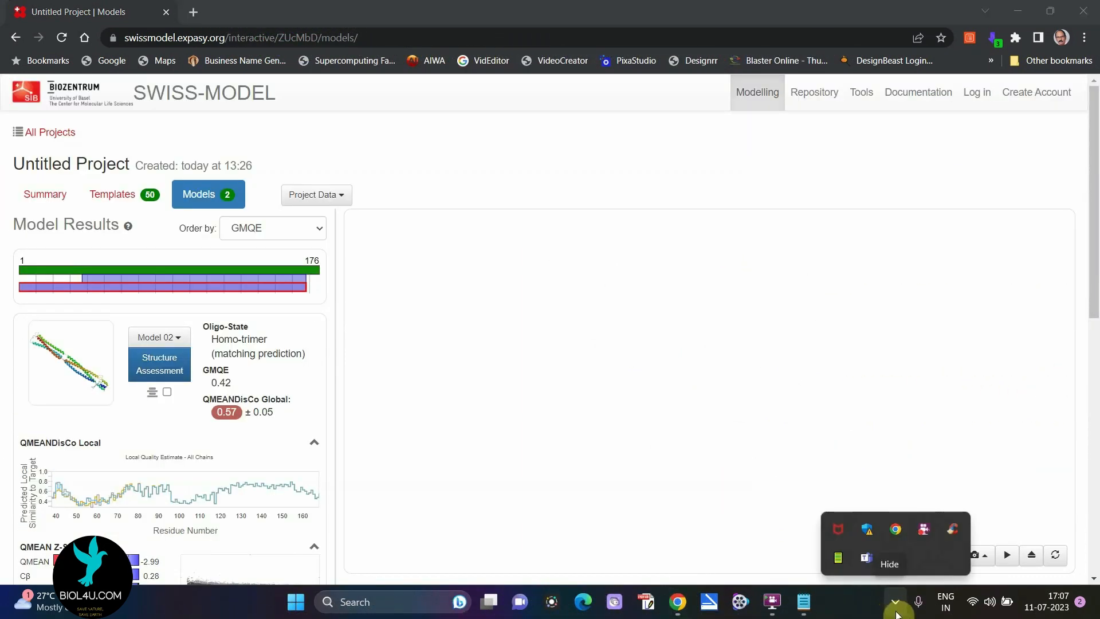